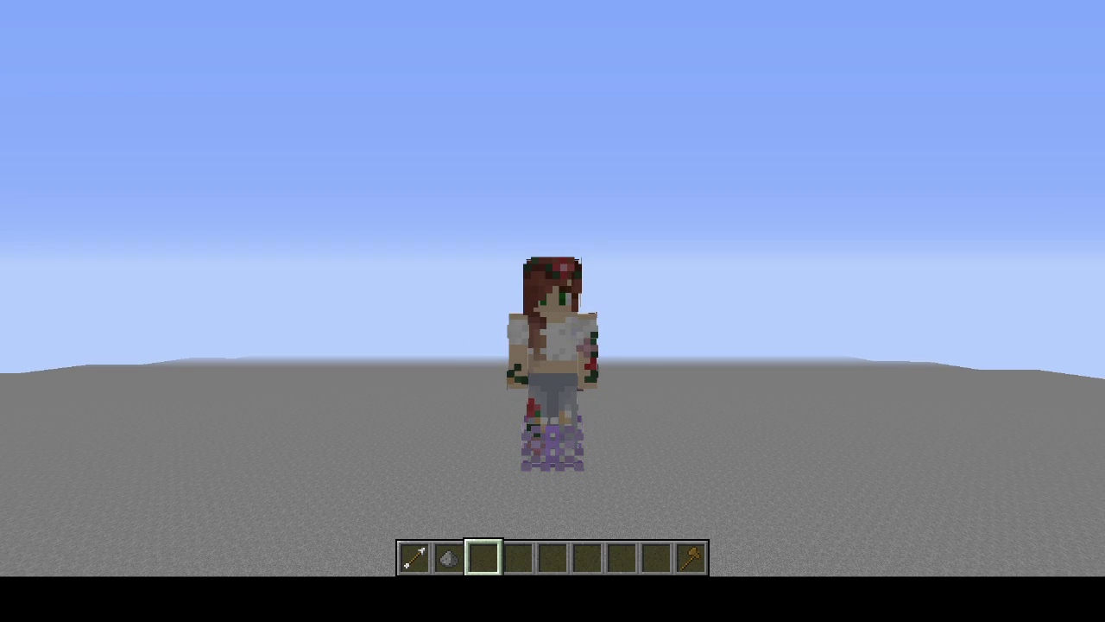
Step: Switch to first-person view and check the arrow and gunpowder in the inventory
{"action": "key", "text": "F5"}
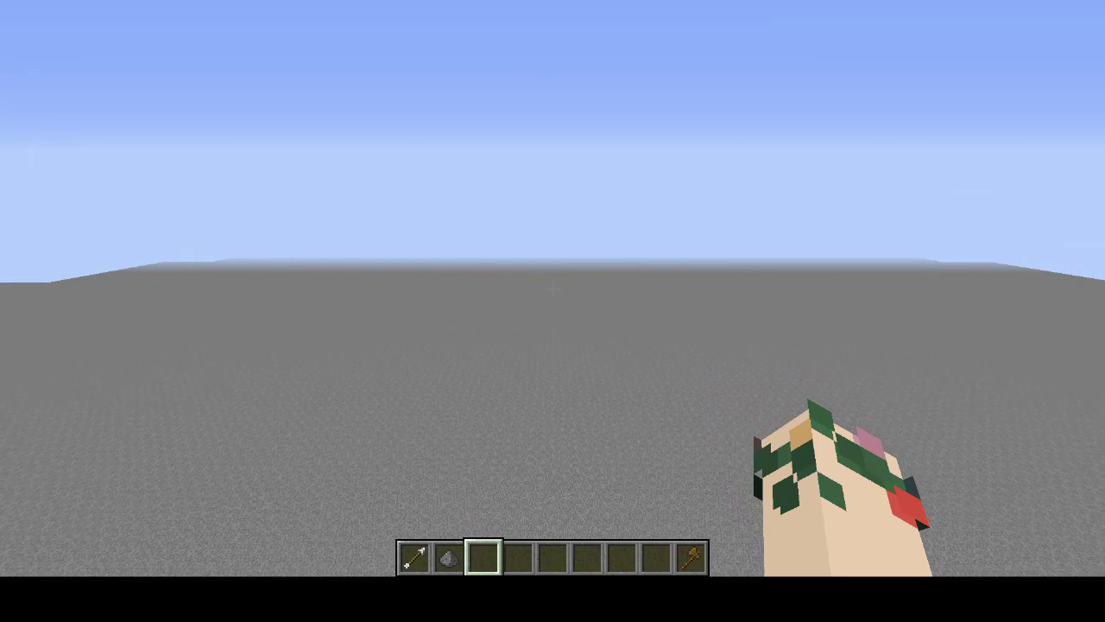
{"action": "key", "text": "e"}
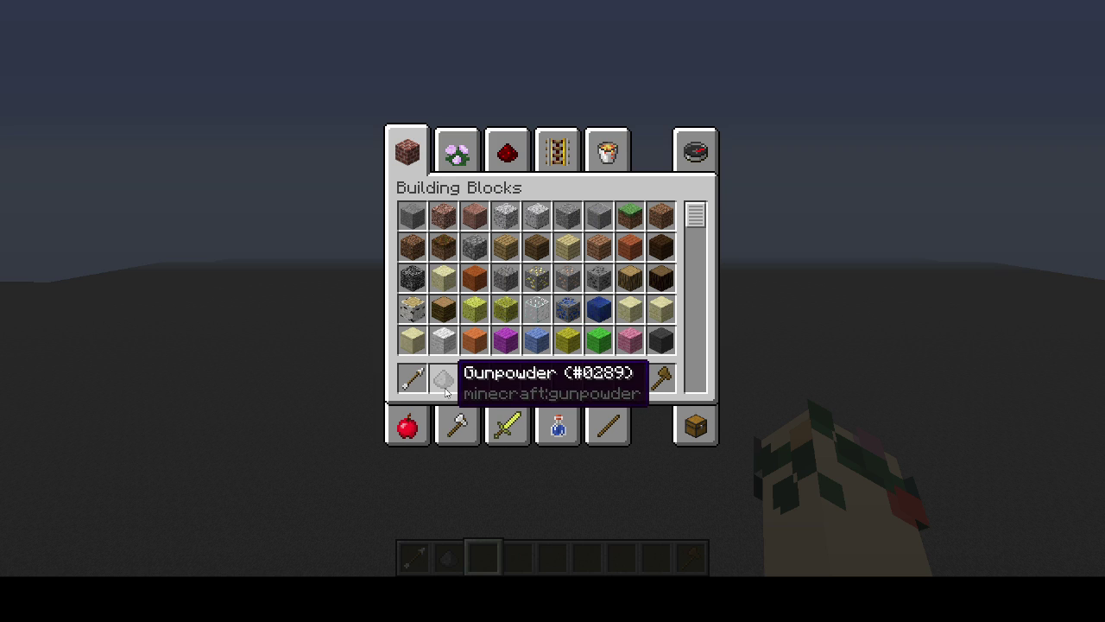
{"action": "key", "text": "e"}
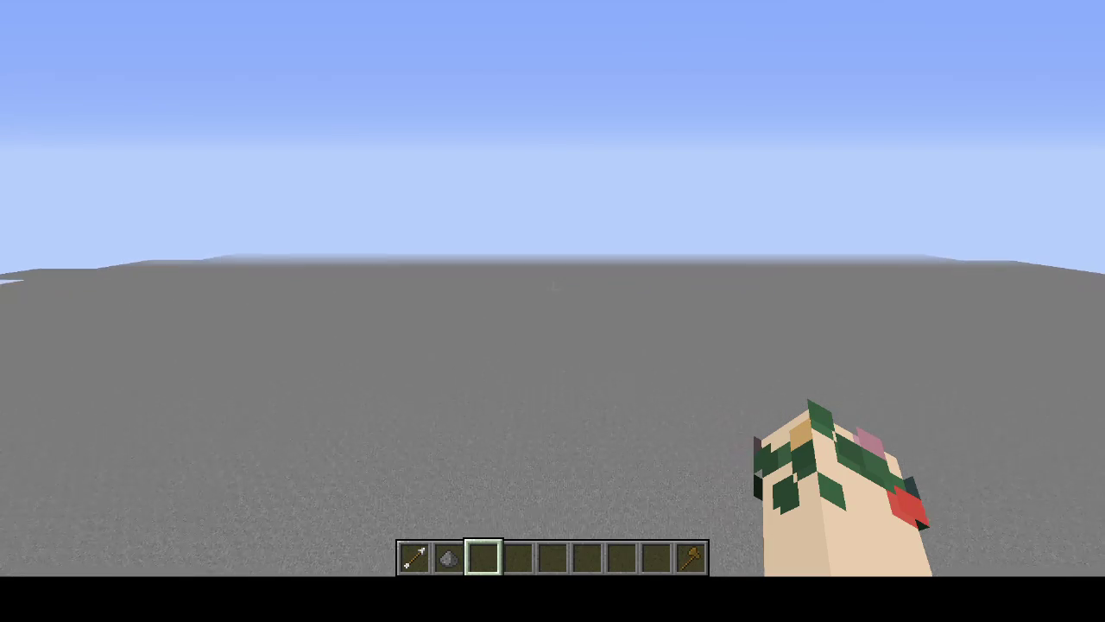
Step: Equip the arrow and set the brush type to Ball with the command /b b
{"action": "key", "text": "1"}
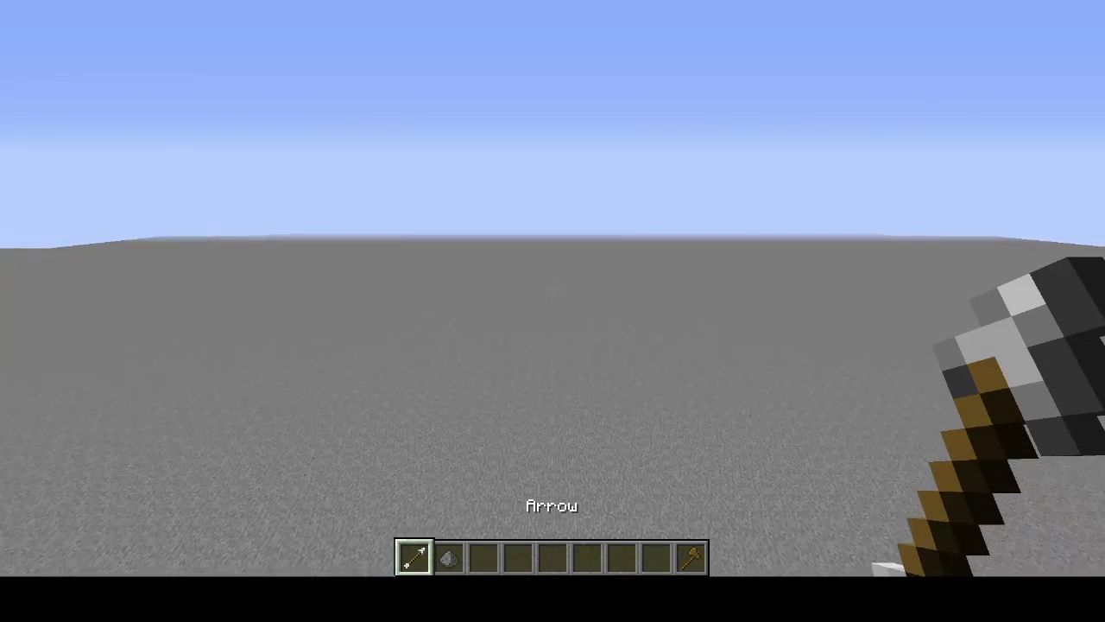
{"action": "key", "text": "slash"}
{"action": "type", "text": "b"}
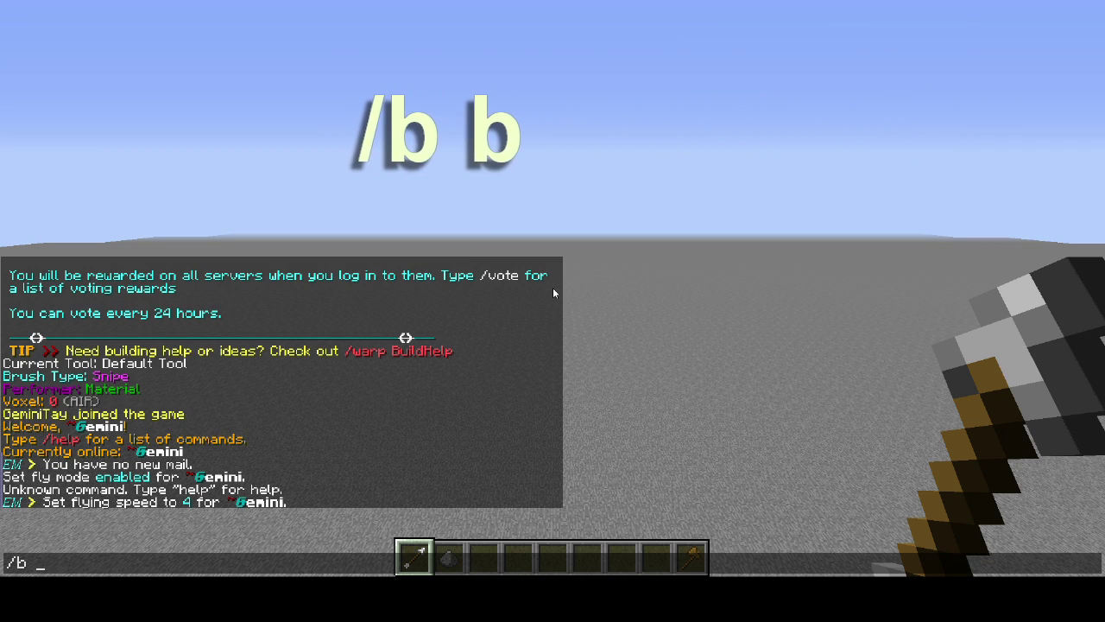
{"action": "type", "text": " b"}
{"action": "key", "text": "Return"}
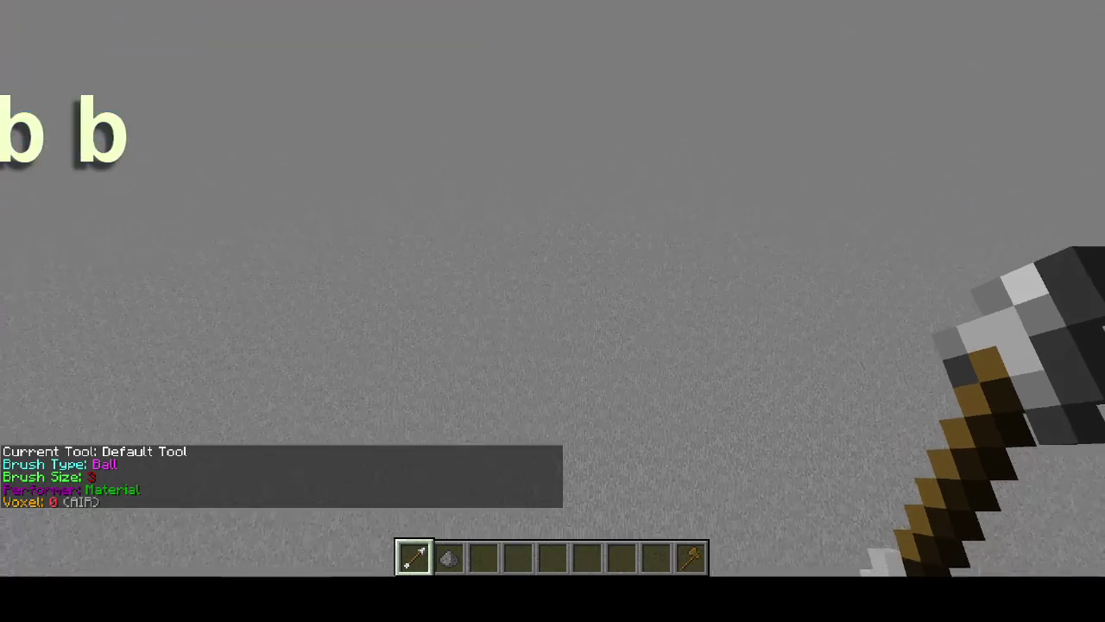
Step: Carve a ball-shaped crater into the stone ground with the arrow, inspect it and undo it
{"action": "right_click", "coordinate": [553, 289]}
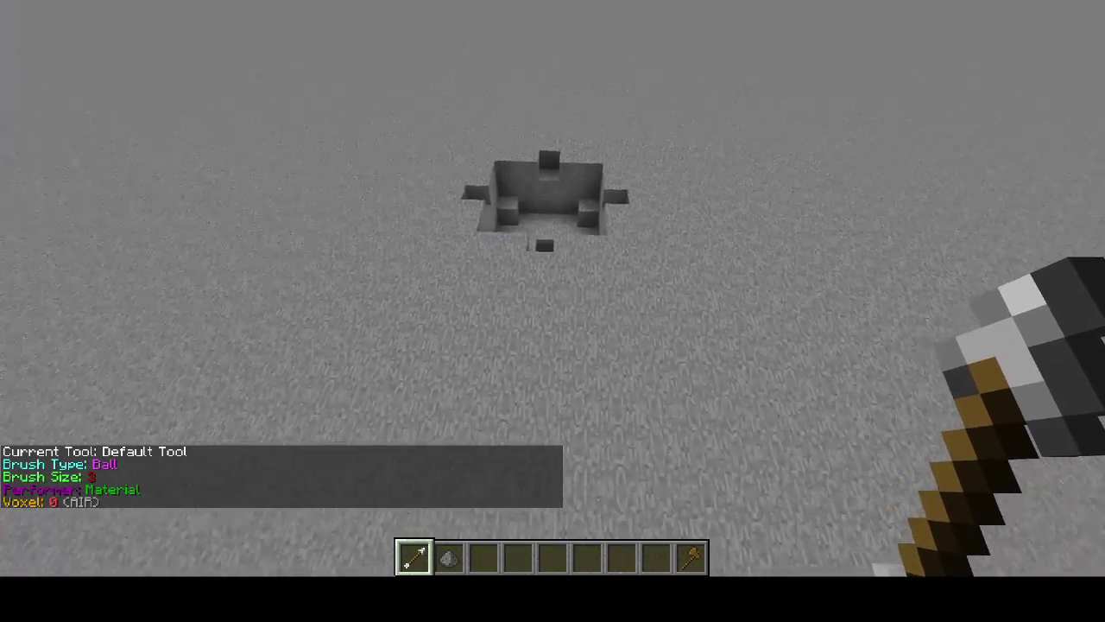
{"action": "key", "text": "w"}
{"action": "key", "text": "space"}
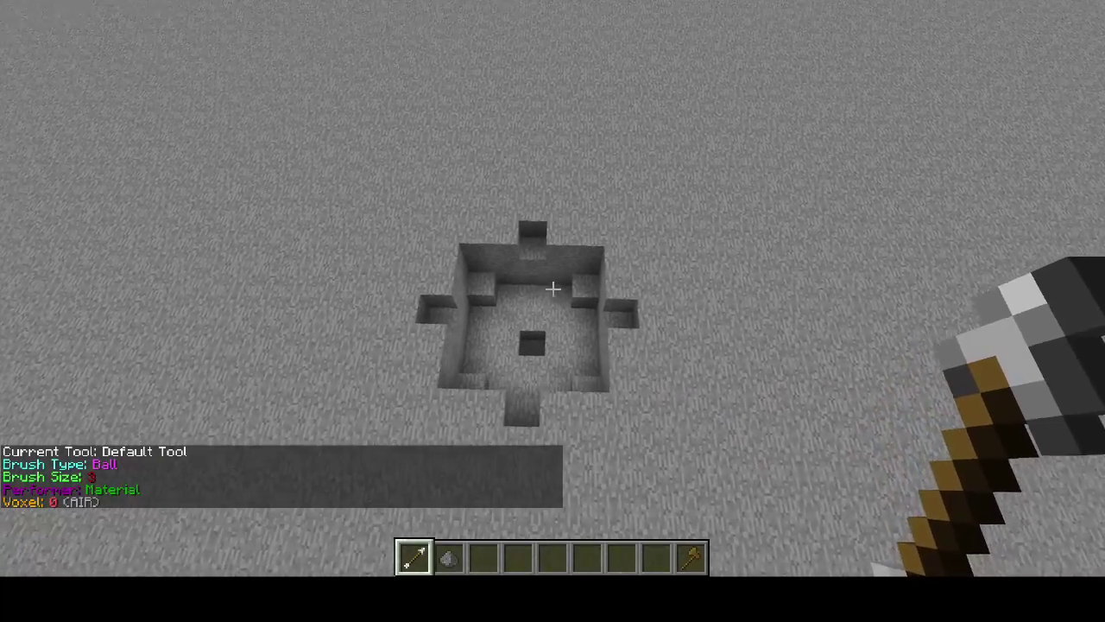
{"action": "key", "text": "s"}
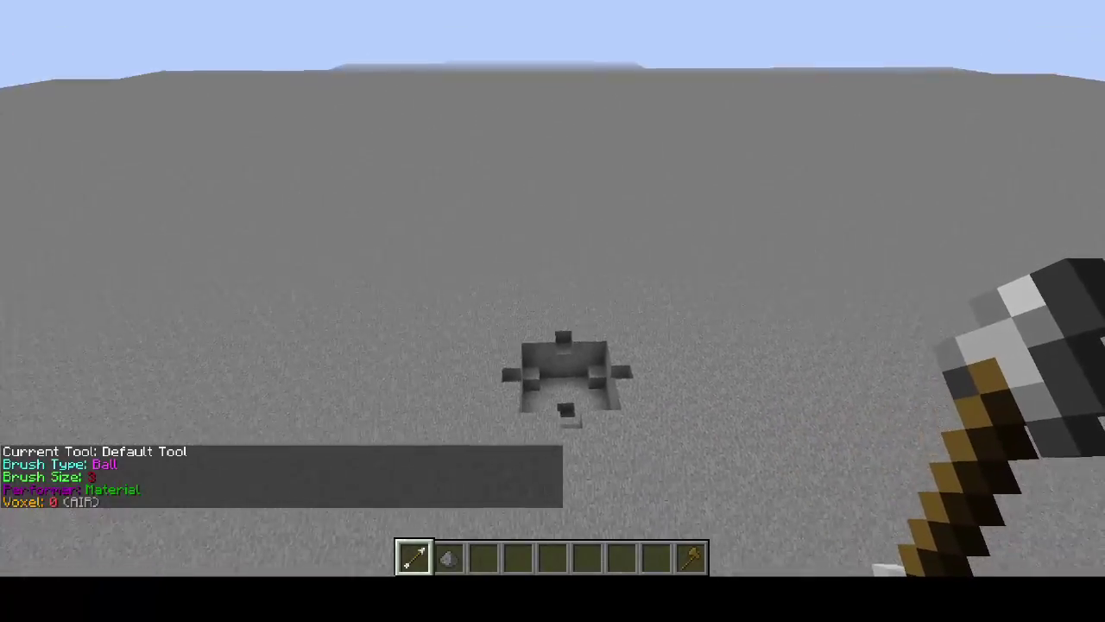
{"action": "key", "text": "slash"}
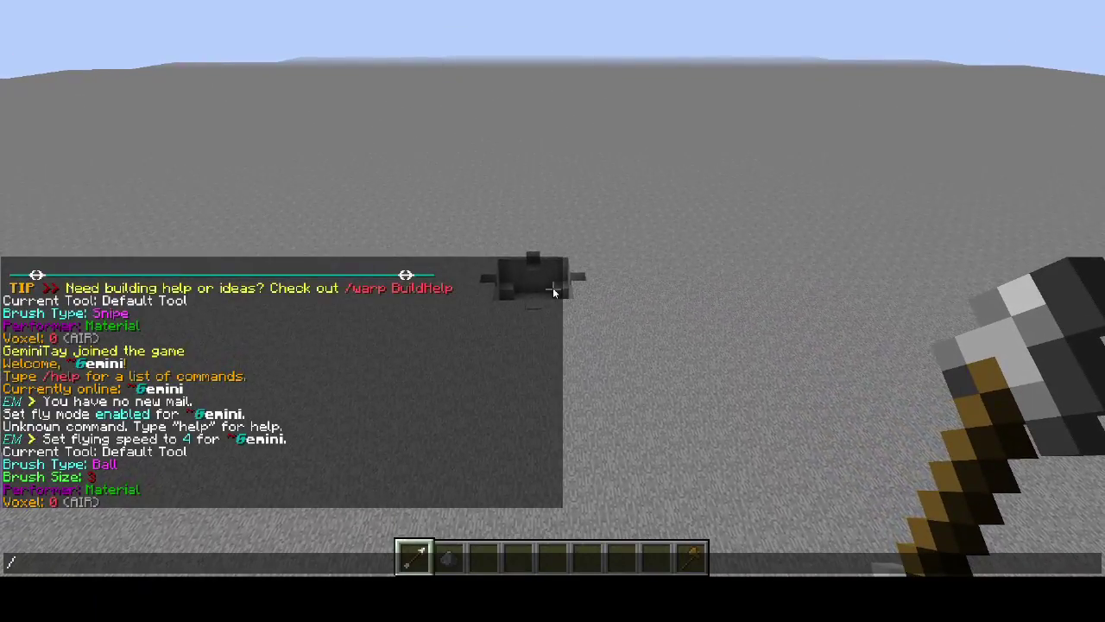
{"action": "key", "text": "Return"}
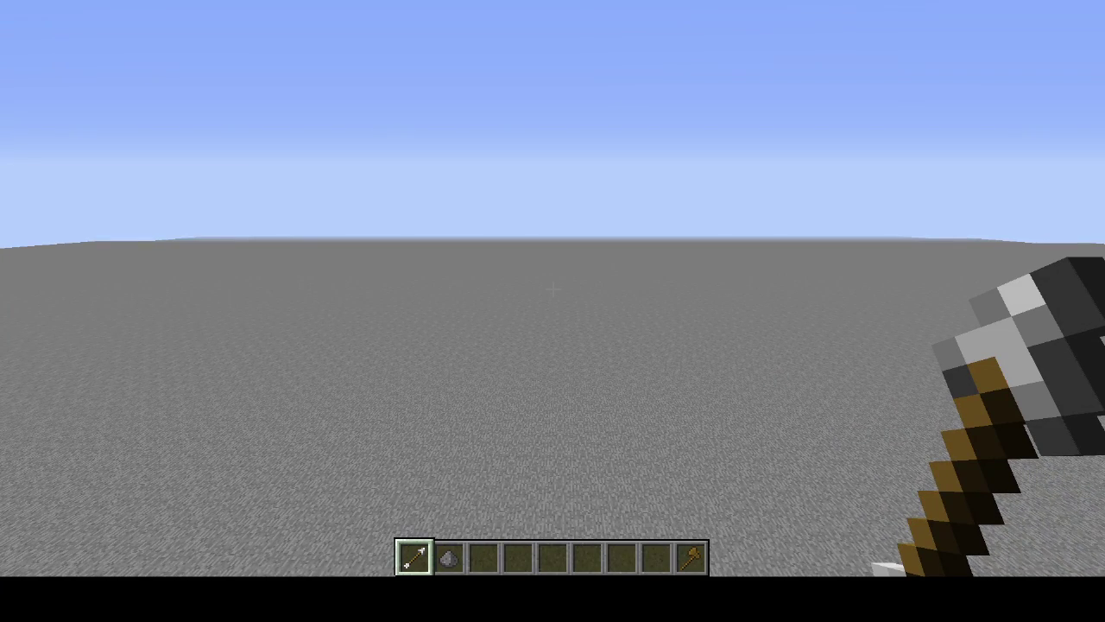
Step: Set the brush's voxel material to gold block with the command /v 41
{"action": "key", "text": "slash"}
{"action": "type", "text": "v "}
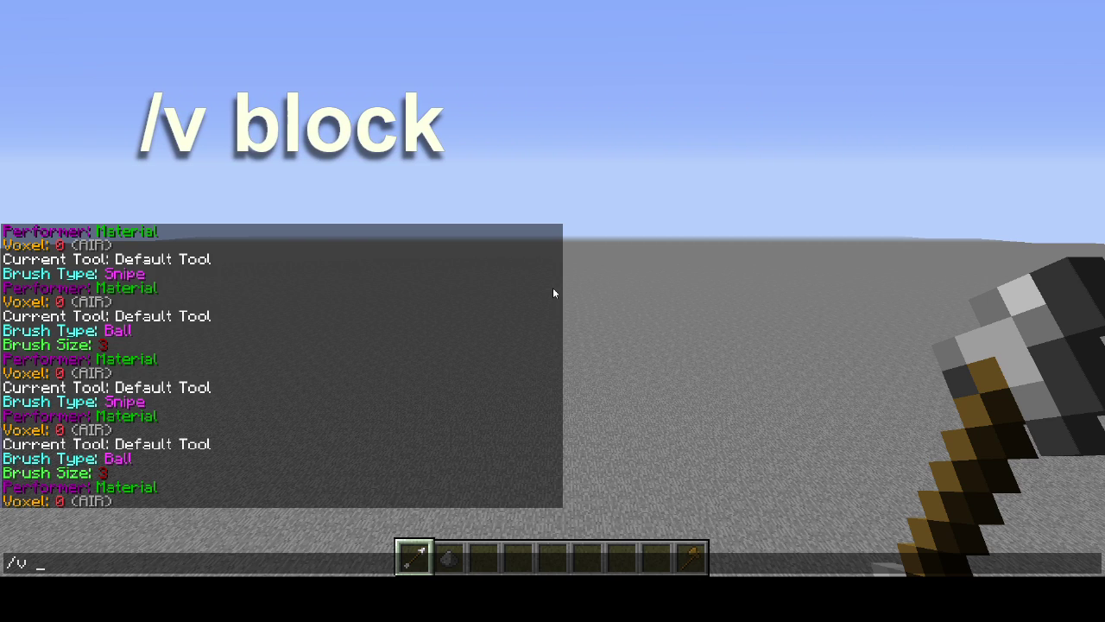
{"action": "type", "text": "41"}
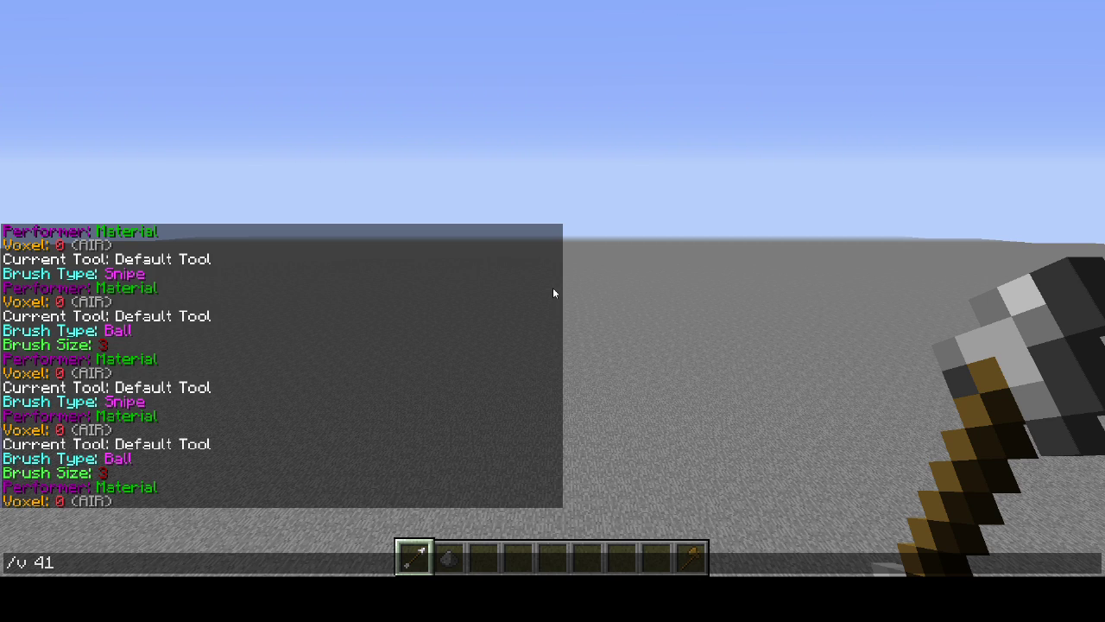
{"action": "key", "text": "Return"}
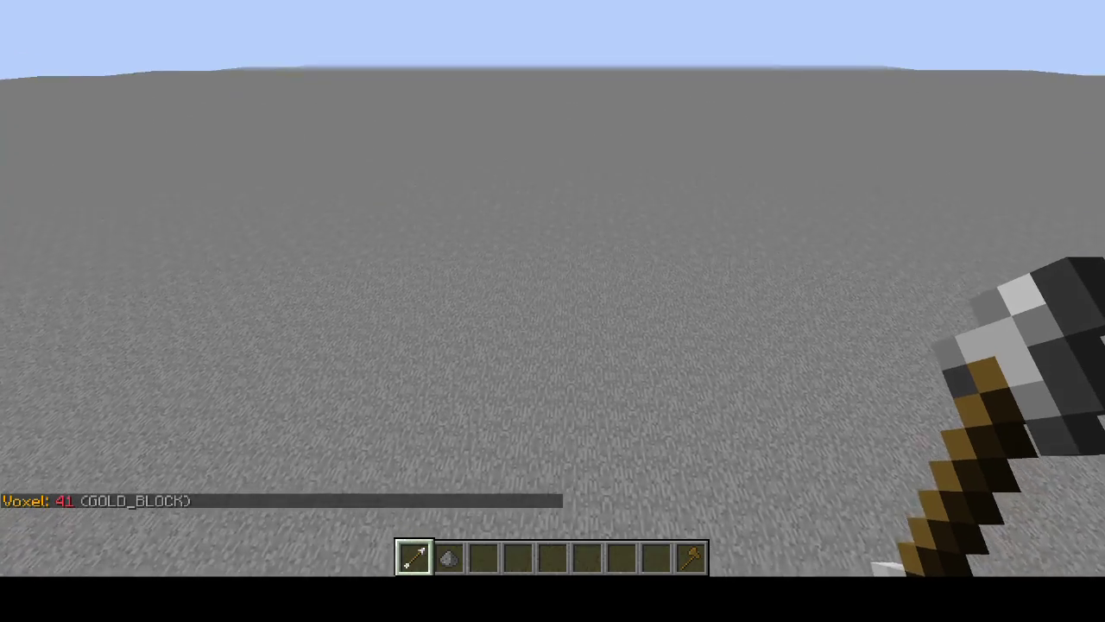
Step: Place two overlapping gold balls on the stone ground with the arrow brush
{"action": "right_click", "coordinate": [553, 310]}
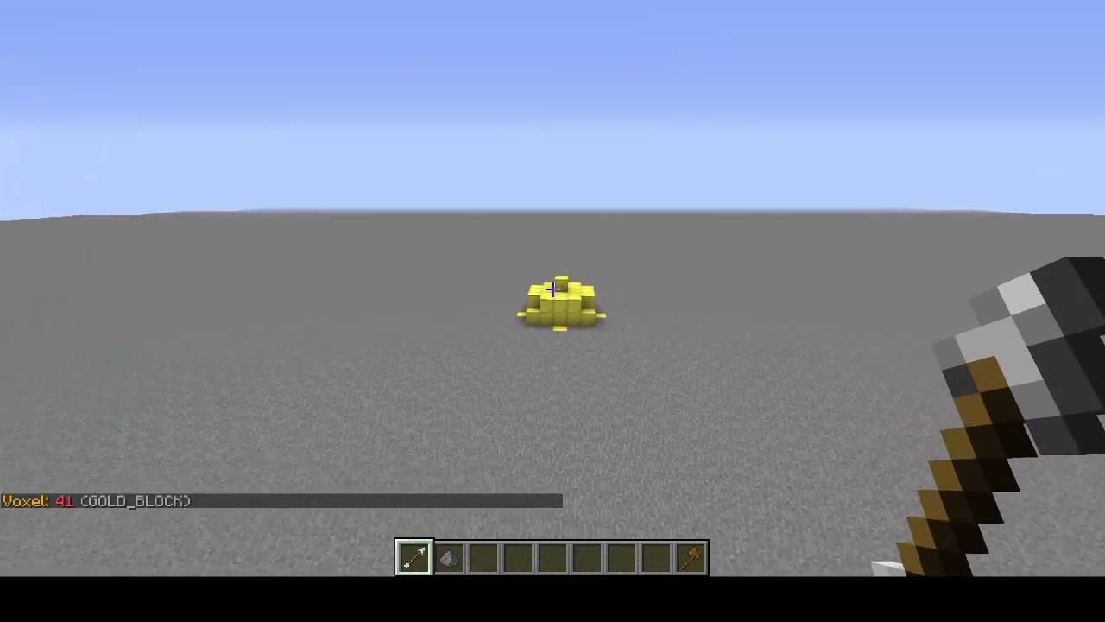
{"action": "key", "text": "w"}
{"action": "key", "text": "s"}
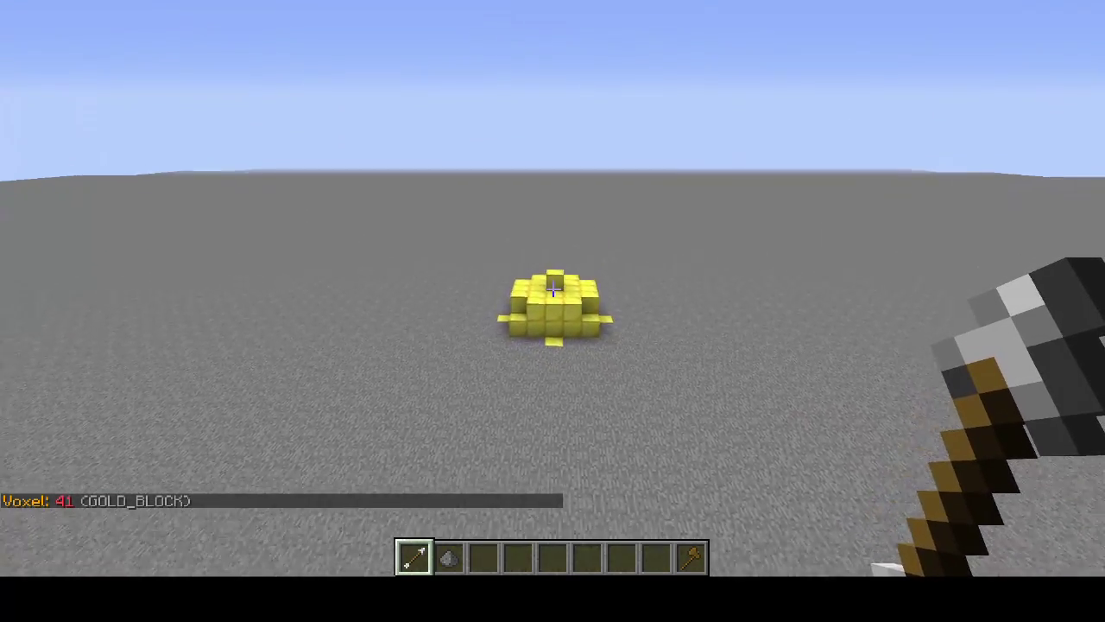
{"action": "key", "text": "s"}
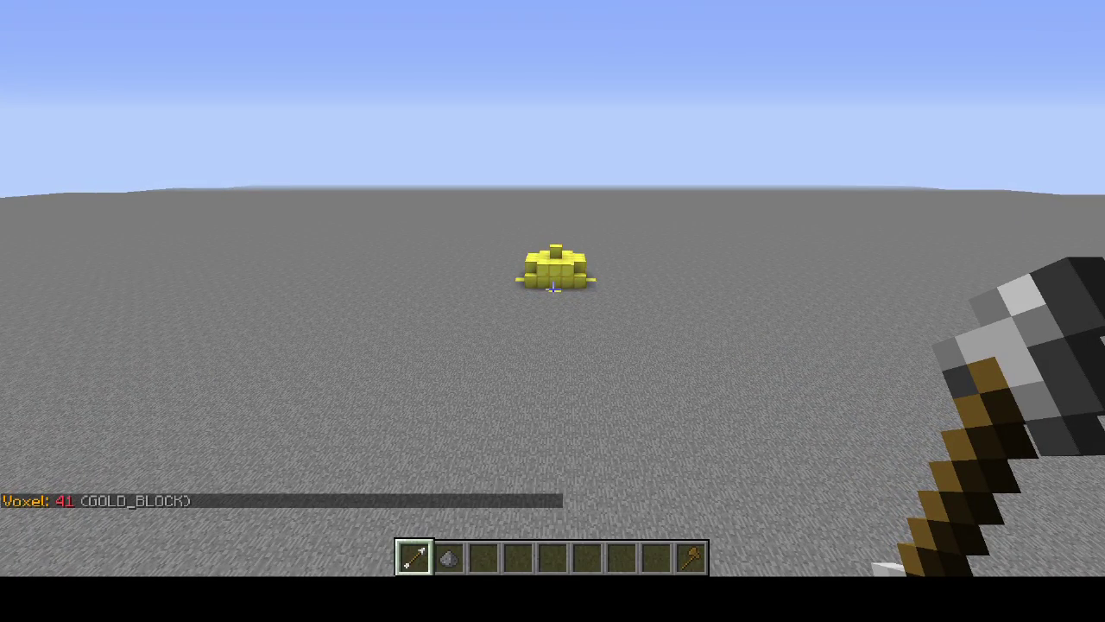
{"action": "right_click", "coordinate": [552, 288]}
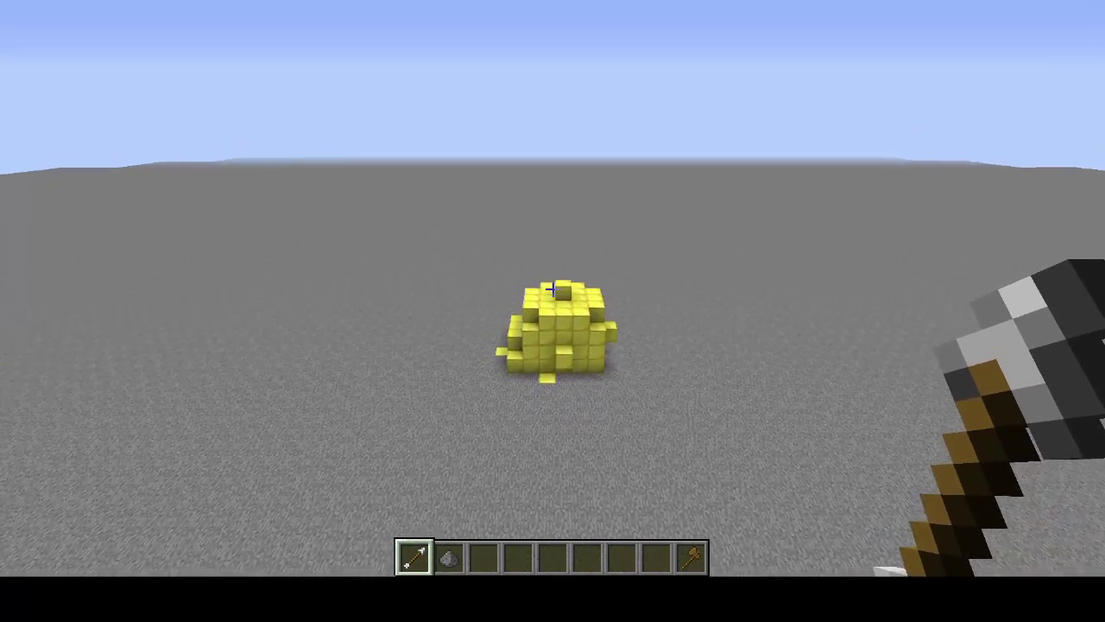
Step: Set the ball brush size to 8 with the /b command
{"action": "key", "text": "slash"}
{"action": "type", "text": "b 8"}
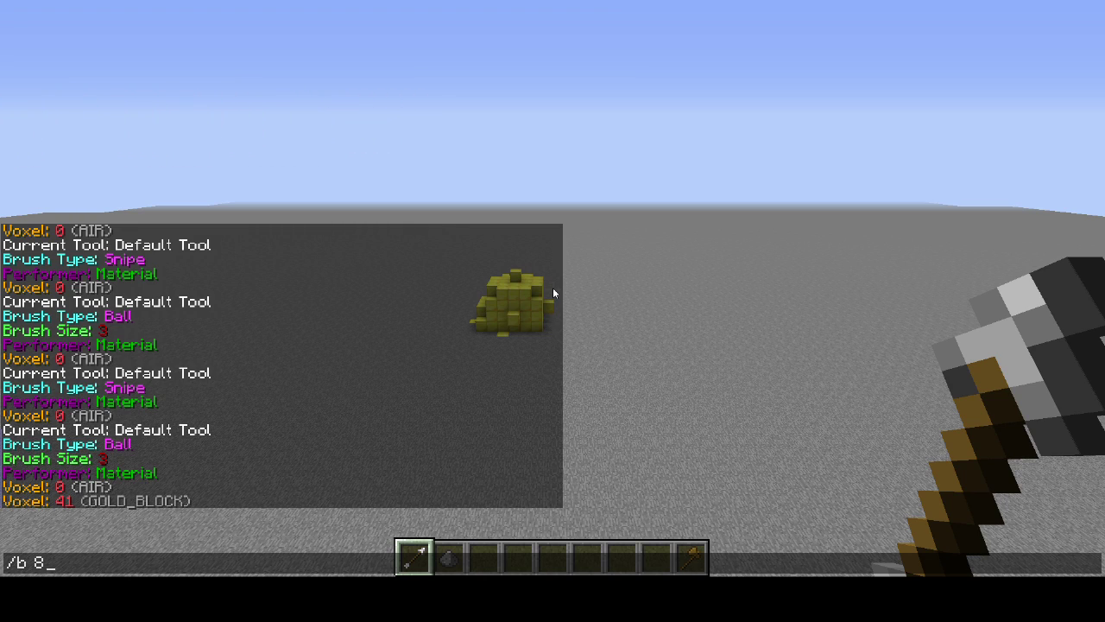
{"action": "key", "text": "Return"}
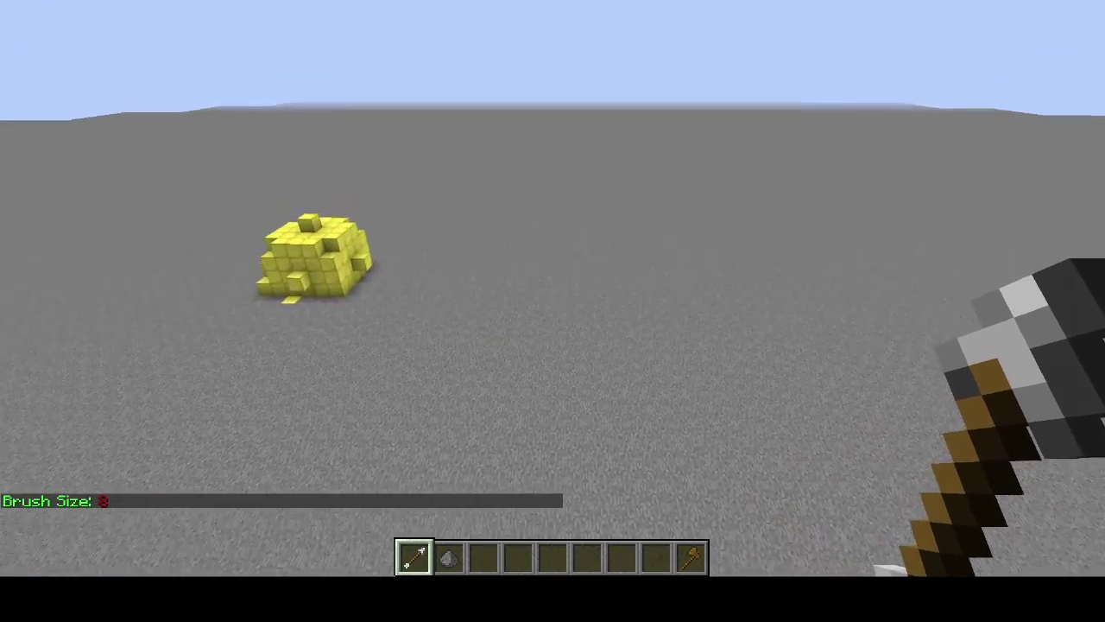
Step: Place a larger gold ball on the ground beside the small gold mound and compare the two
{"action": "right_click", "coordinate": [553, 290]}
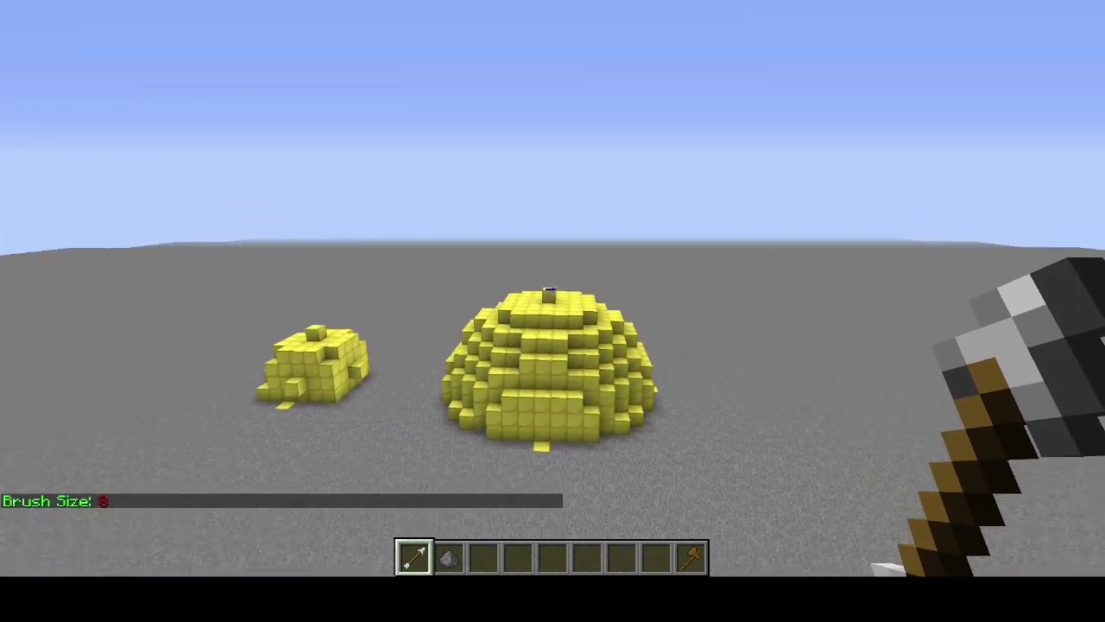
{"action": "key", "text": "w"}
{"action": "key", "text": "space"}
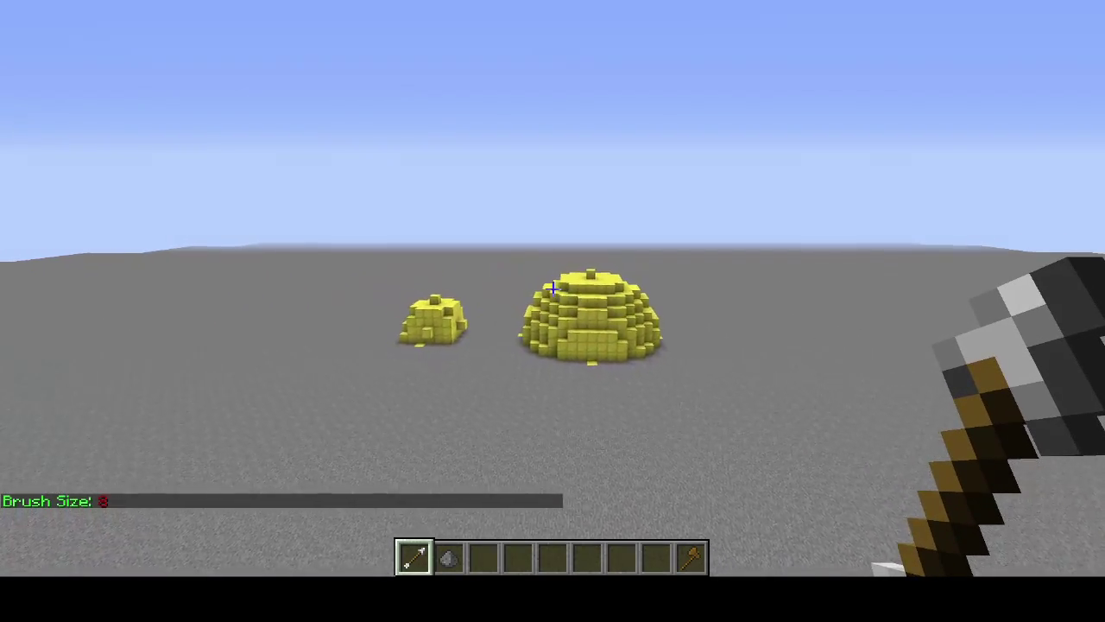
{"action": "key", "text": "w"}
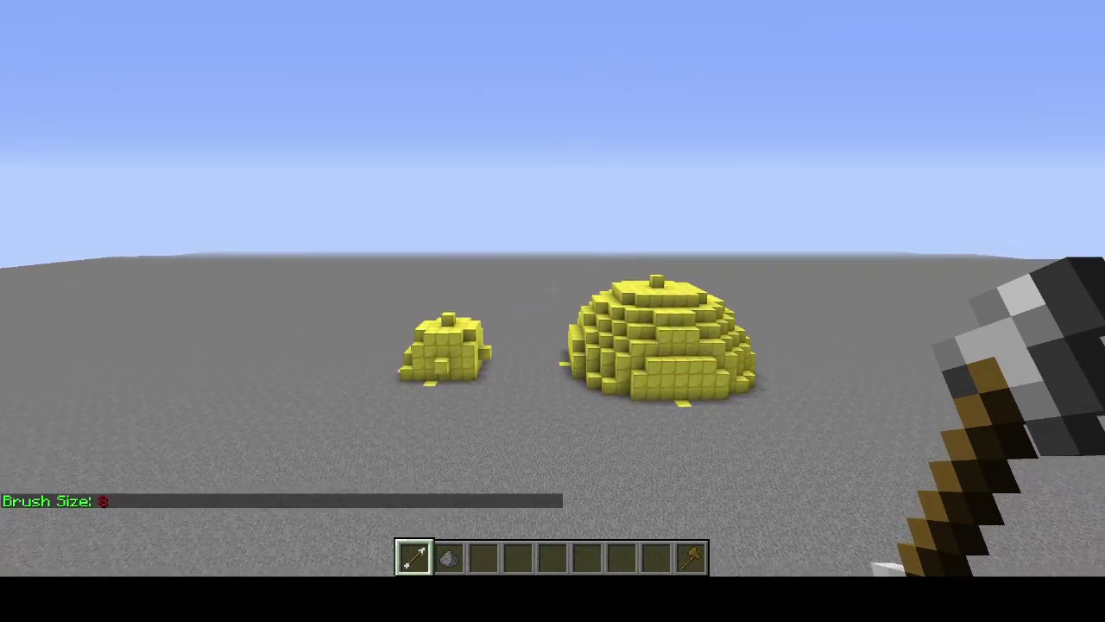
Step: Undo the last three brush actions with the command /u 3
{"action": "key", "text": "slash"}
{"action": "type", "text": "u 3"}
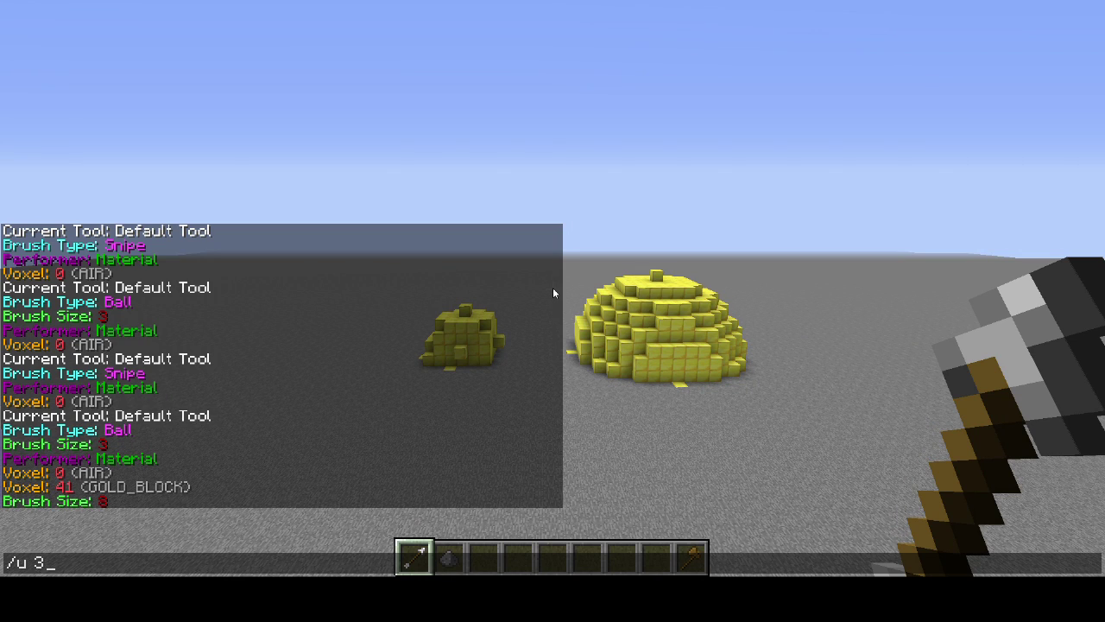
{"action": "key", "text": "Return"}
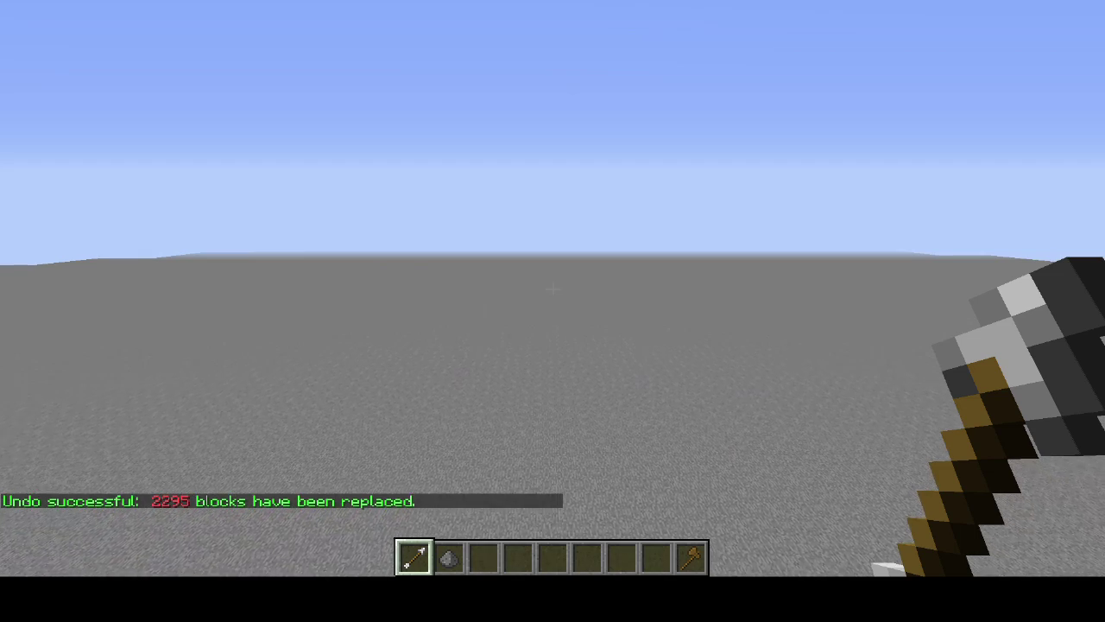
{"action": "key", "text": "t"}
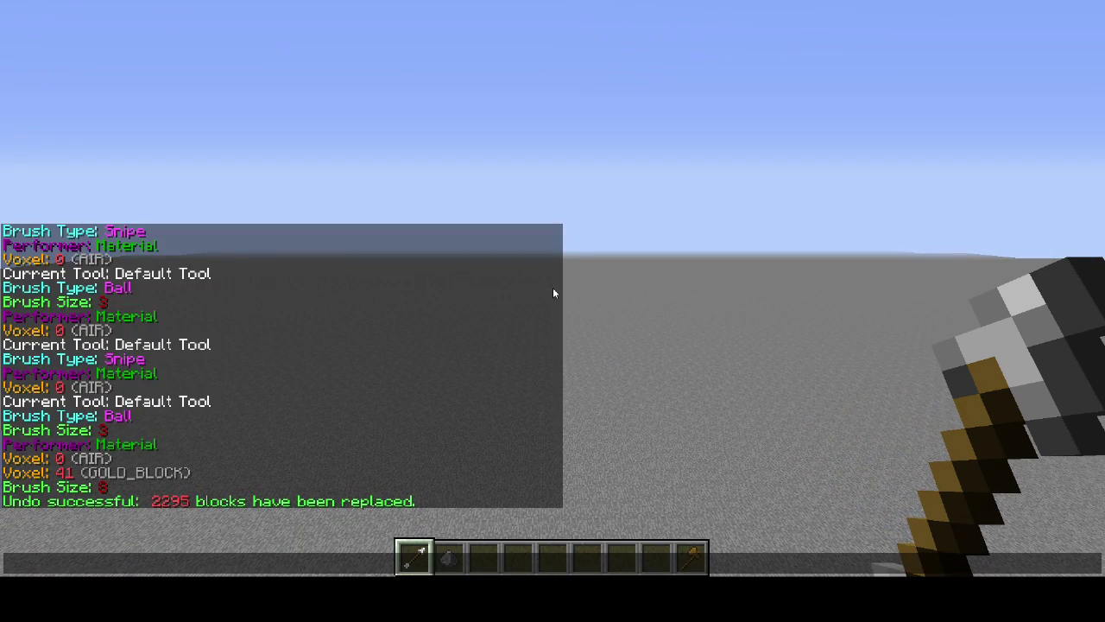
{"action": "key", "text": "Escape"}
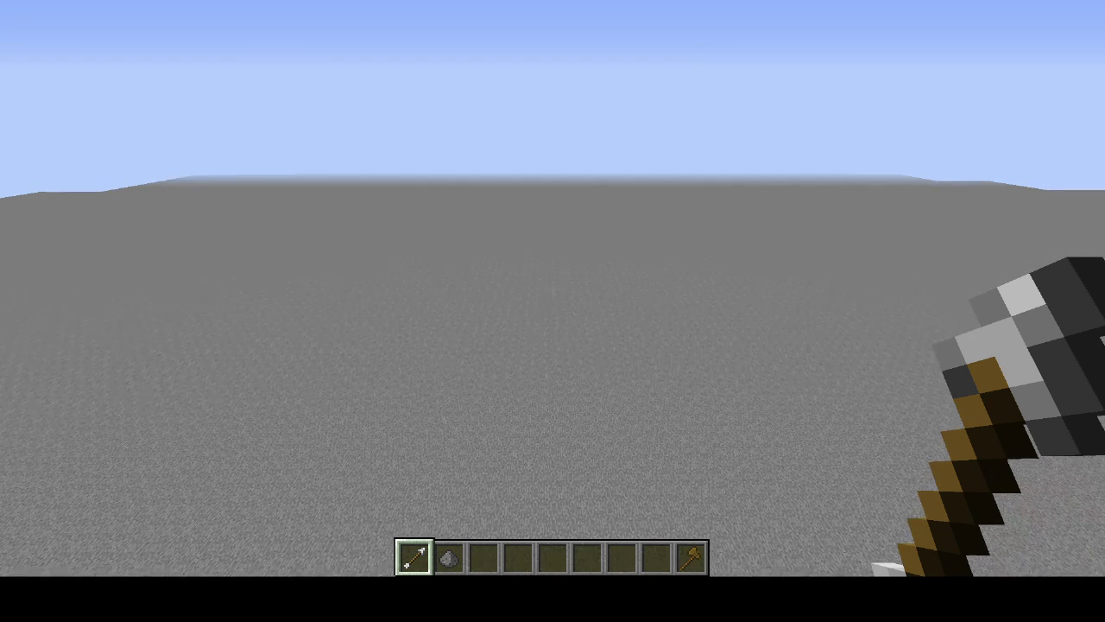
Step: Add Red Wool from the building blocks to the fifth hotbar slot
{"action": "key", "text": "e"}
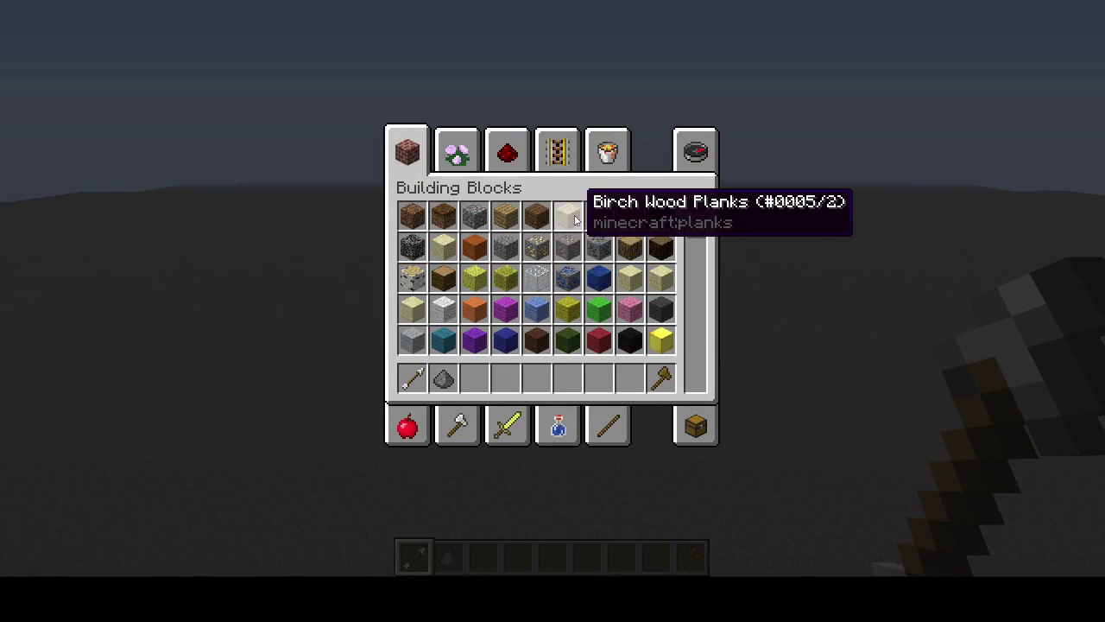
{"action": "left_click", "coordinate": [602, 346]}
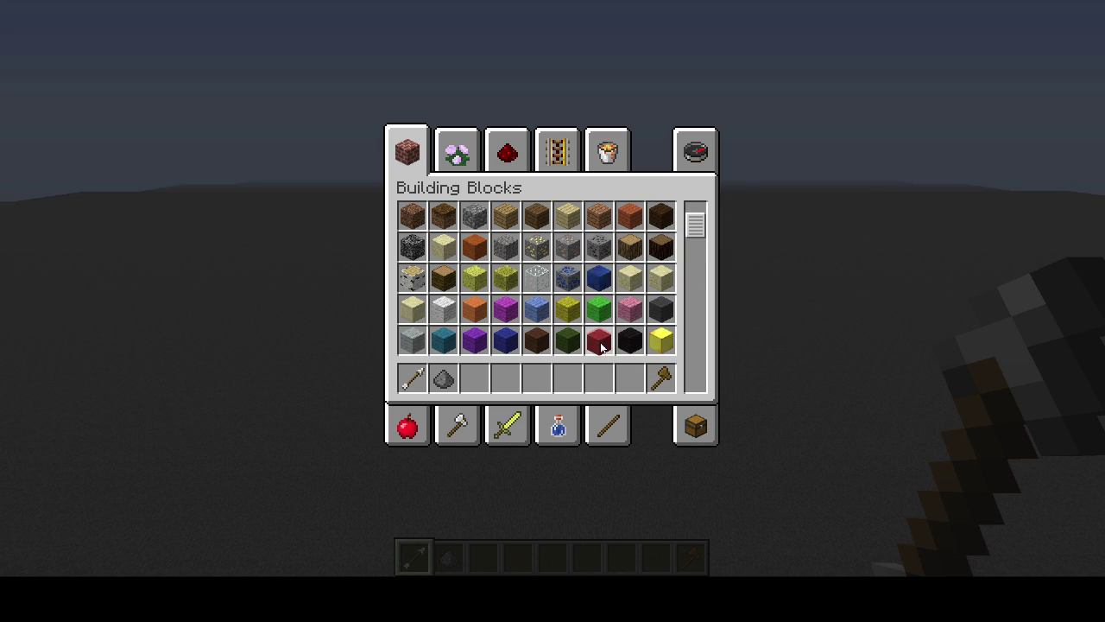
{"action": "left_click", "coordinate": [536, 378]}
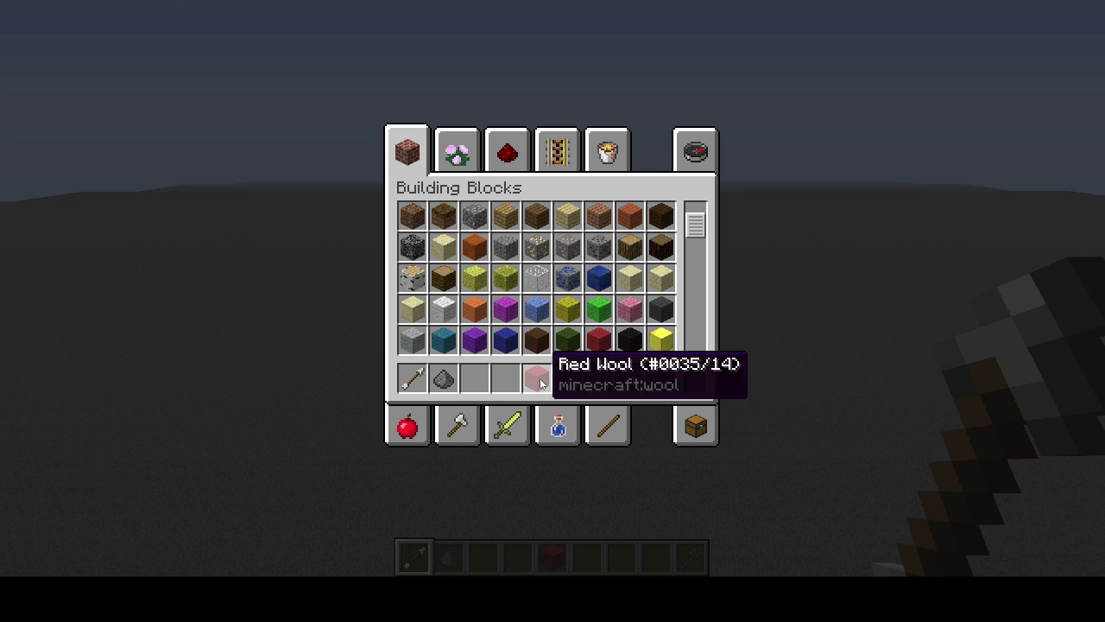
{"action": "key", "text": "e"}
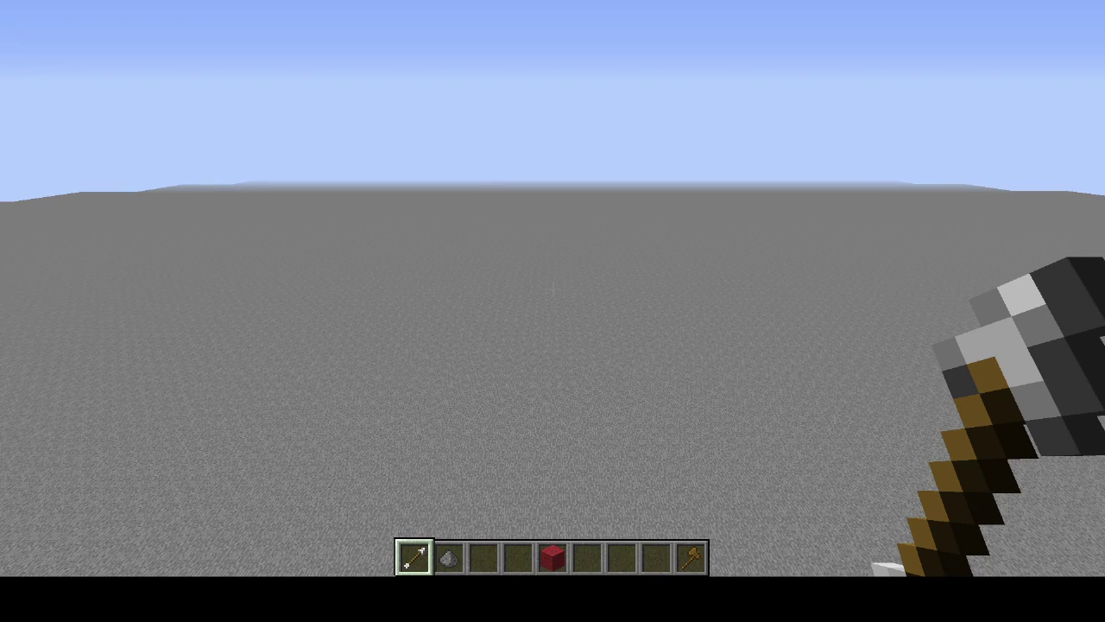
Step: Try to set the brush's voxel material to red wool with the command /v 35:14
{"action": "key", "text": "t"}
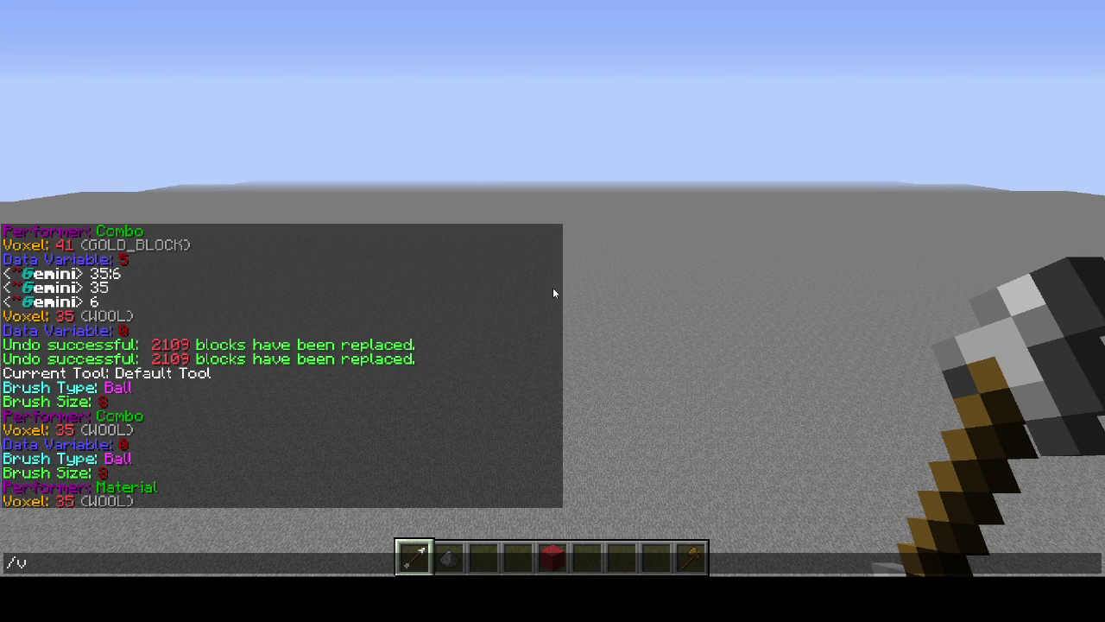
{"action": "type", "text": "/v 35:14"}
{"action": "key", "text": "Return"}
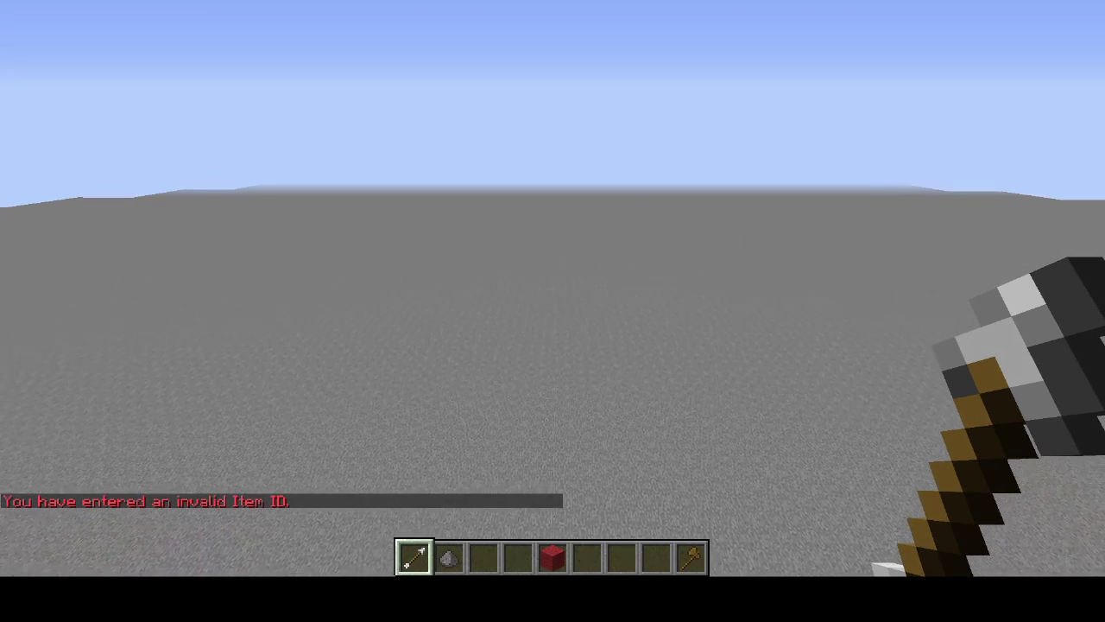
{"action": "key", "text": "t"}
{"action": "key", "text": "Up"}
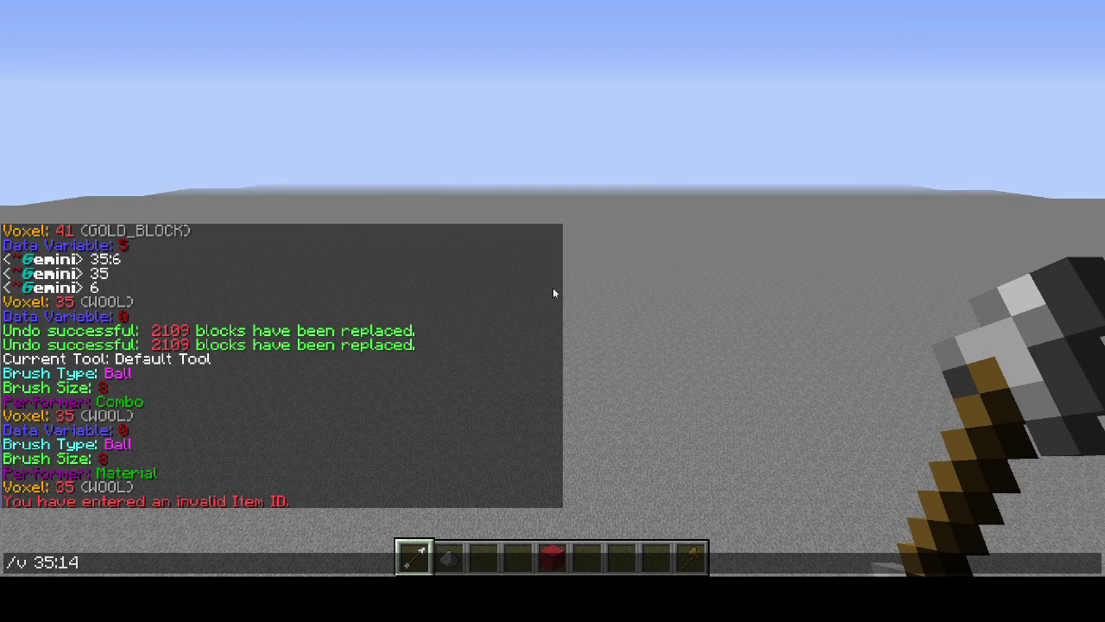
{"action": "key", "text": "BackSpace"}
{"action": "key", "text": "BackSpace"}
{"action": "key", "text": "BackSpace"}
{"action": "key", "text": "BackSpace"}
{"action": "key", "text": "Escape"}
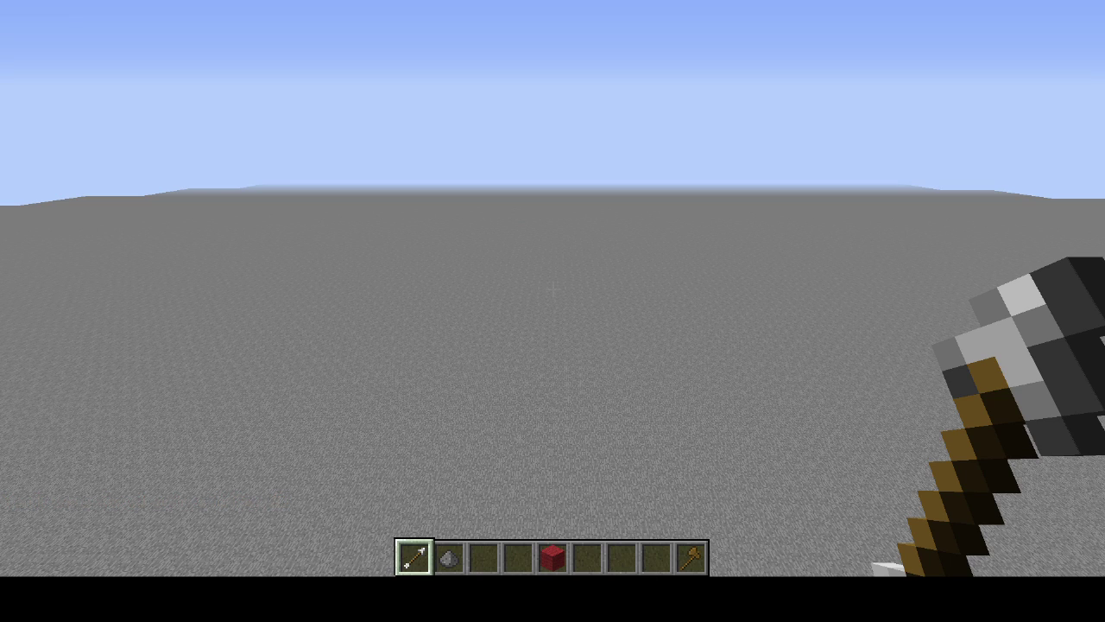
Step: Set the ball brush to the material performer with /b b m, and switch it to the combo performer with /b b c
{"action": "key", "text": "slash"}
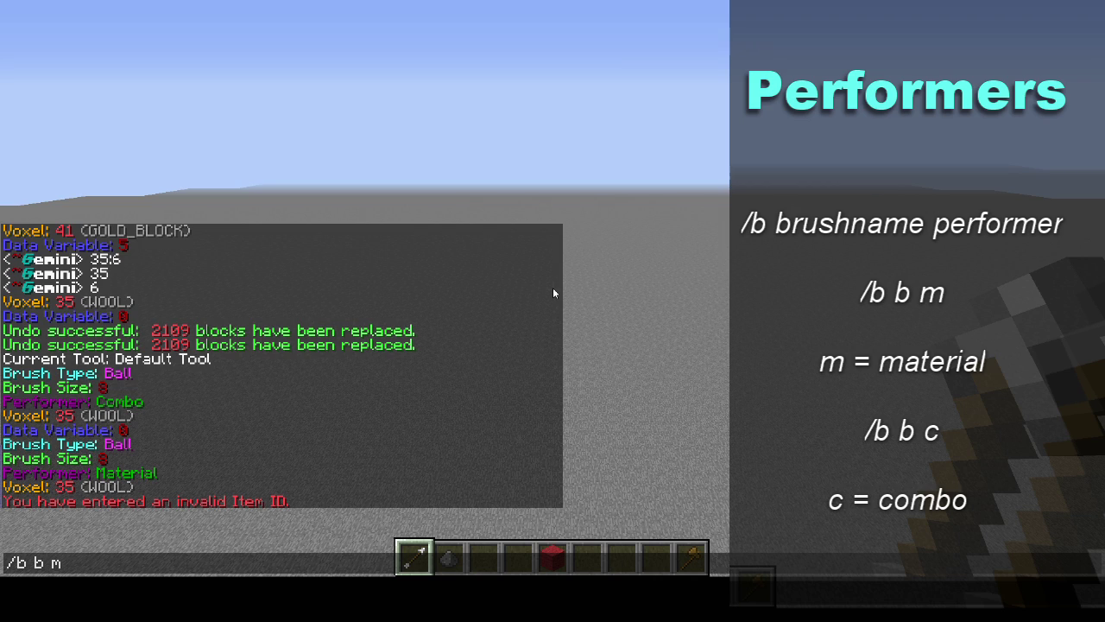
{"action": "key", "text": "Return"}
{"action": "key", "text": "t"}
{"action": "key", "text": "Up"}
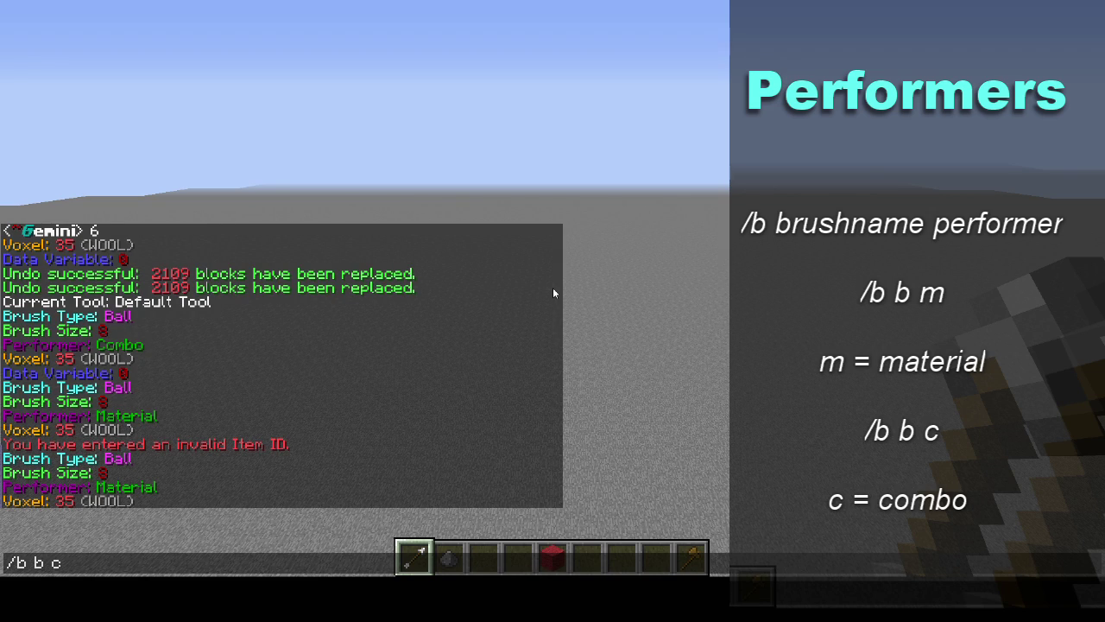
{"action": "key", "text": "Return"}
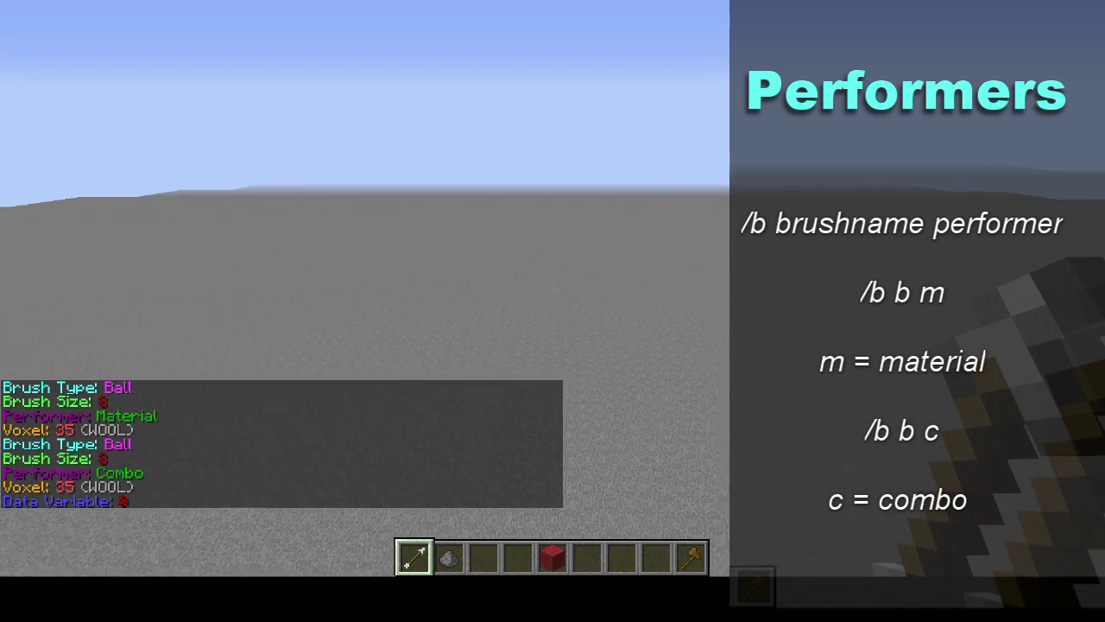
{"action": "key", "text": "t"}
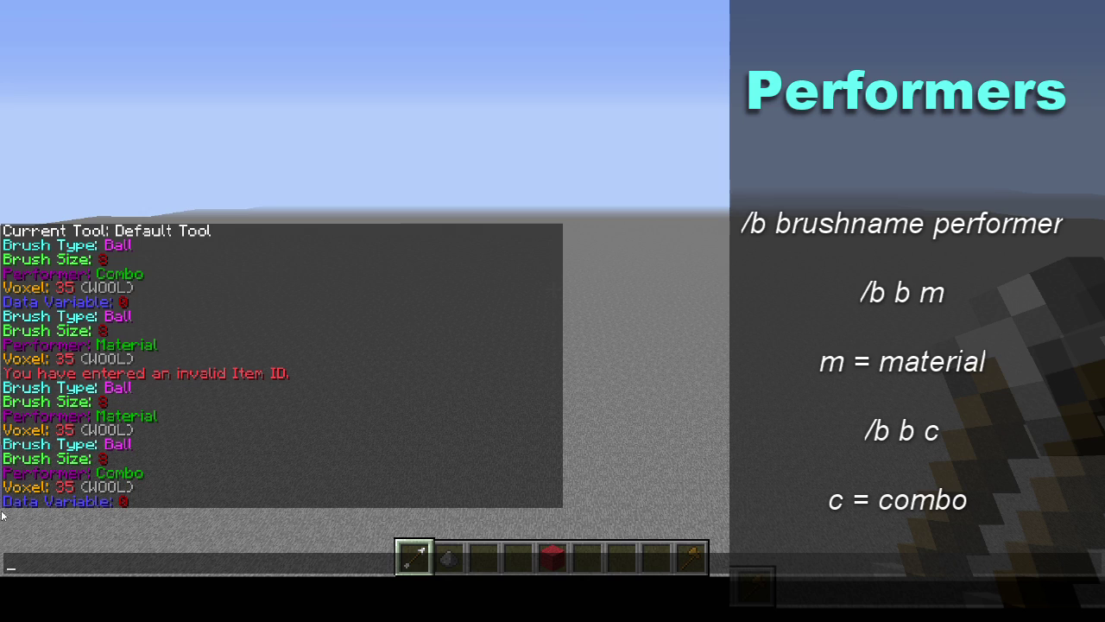
{"action": "key", "text": "Escape"}
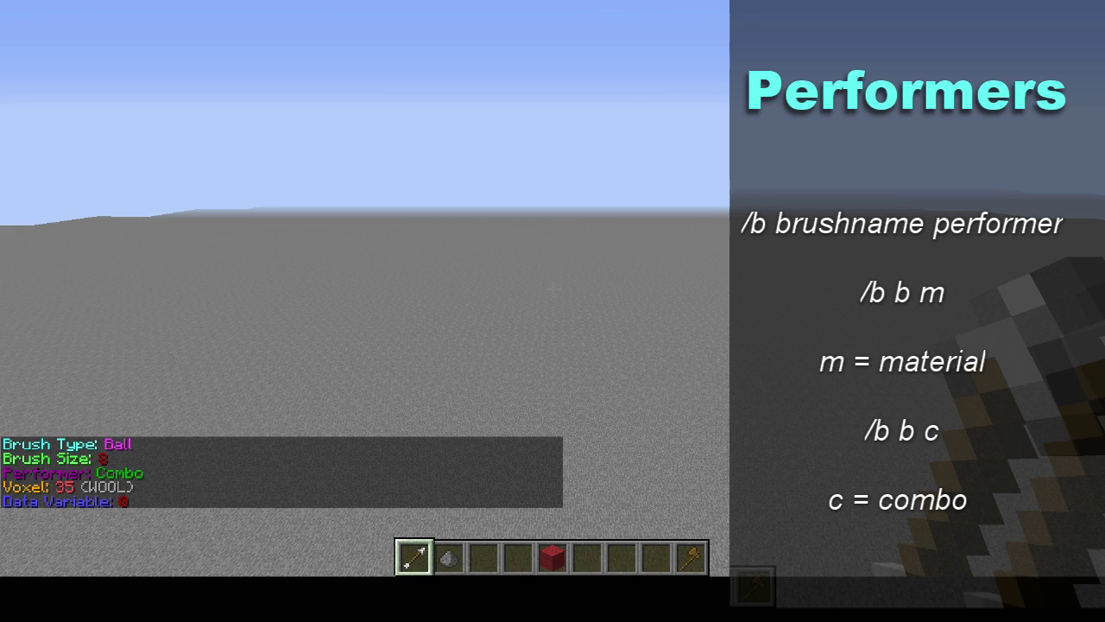
{"action": "key", "text": "slash"}
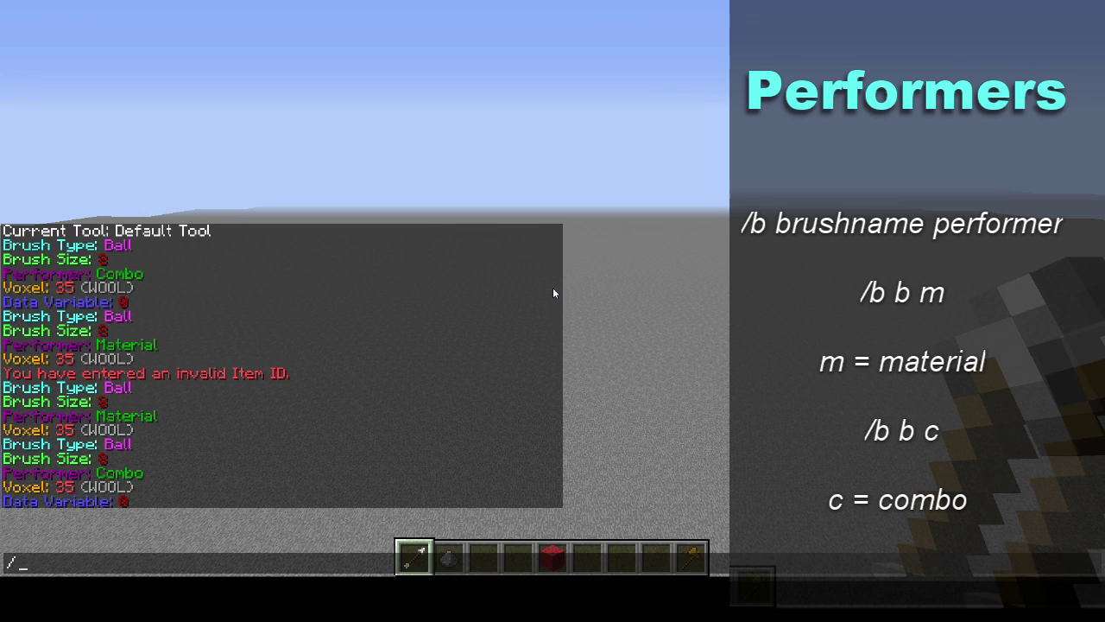
{"action": "key", "text": "BackSpace"}
{"action": "key", "text": "Escape"}
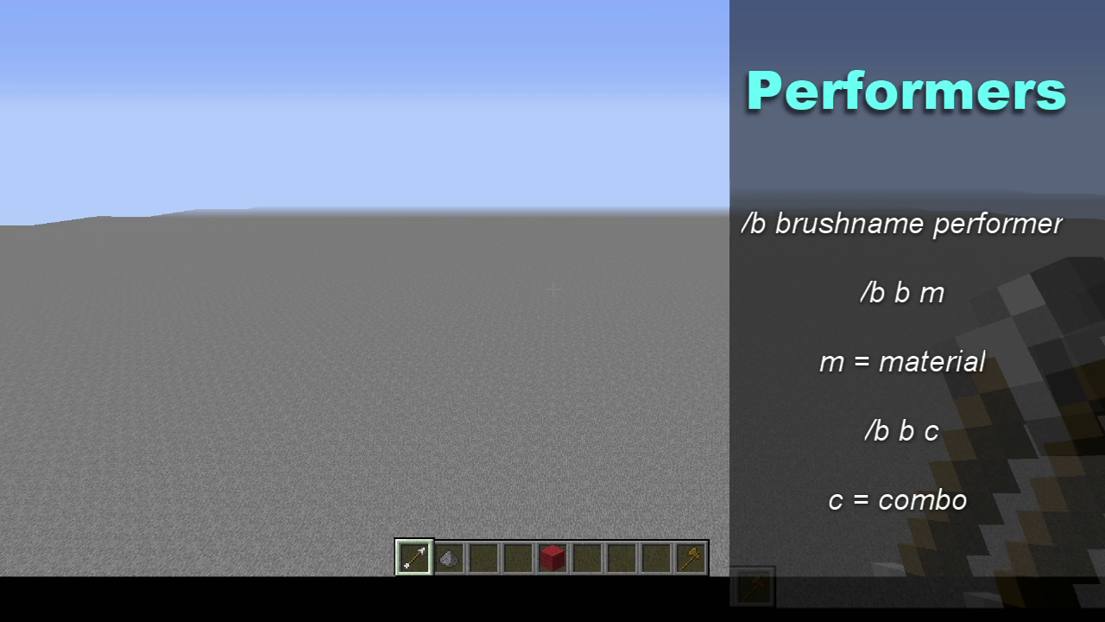
Step: Set the voxel material to wool (35) and the data variable with /vi 14, and place a red wool ball on the ground
{"action": "key", "text": "slash"}
{"action": "key", "text": "Escape"}
{"action": "key", "text": "t"}
{"action": "key", "text": "BackSpace"}
{"action": "key", "text": "BackSpace"}
{"action": "key", "text": "BackSpace"}
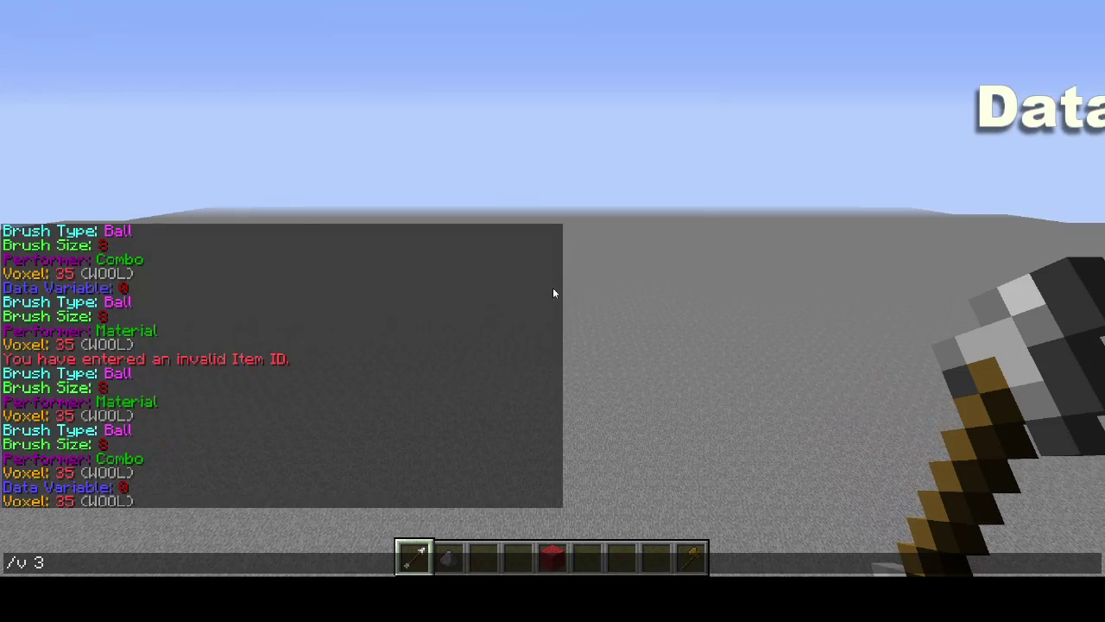
{"action": "type", "text": "i 14"}
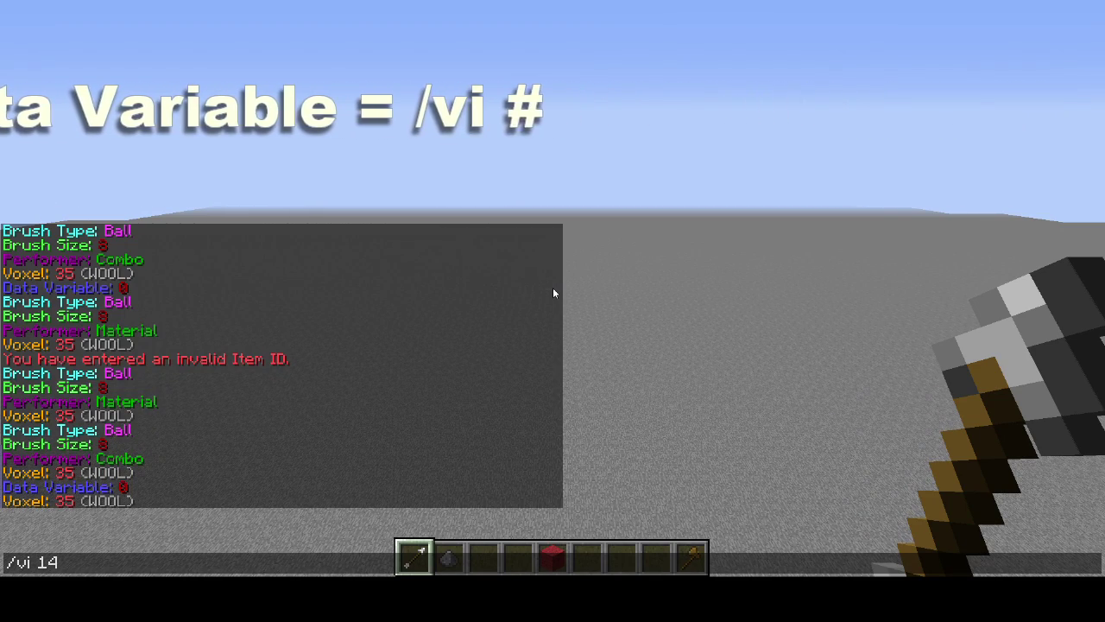
{"action": "key", "text": "Return"}
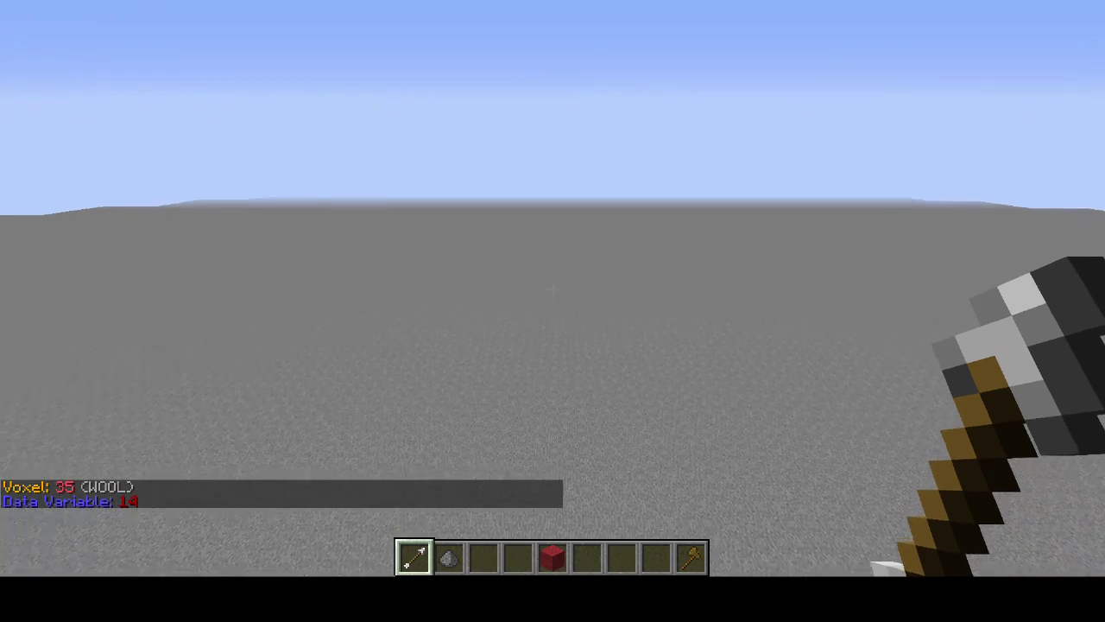
{"action": "right_click", "coordinate": [552, 289]}
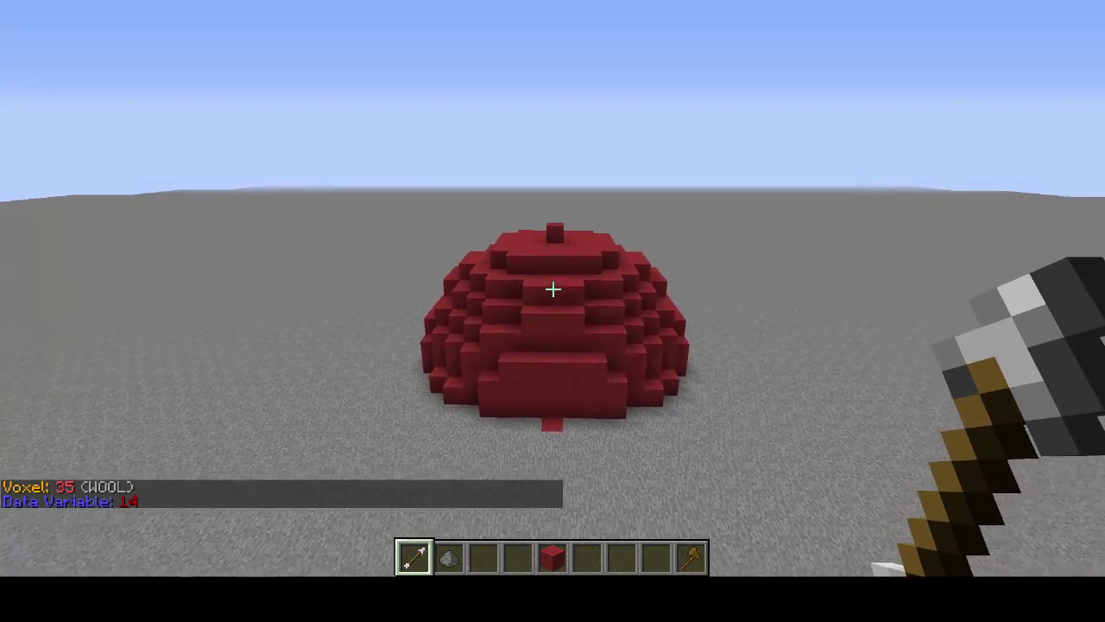
Step: Set the data variable with /vi 12 and place a brown wool ball beside the red one
{"action": "key", "text": "t"}
{"action": "key", "text": "Up"}
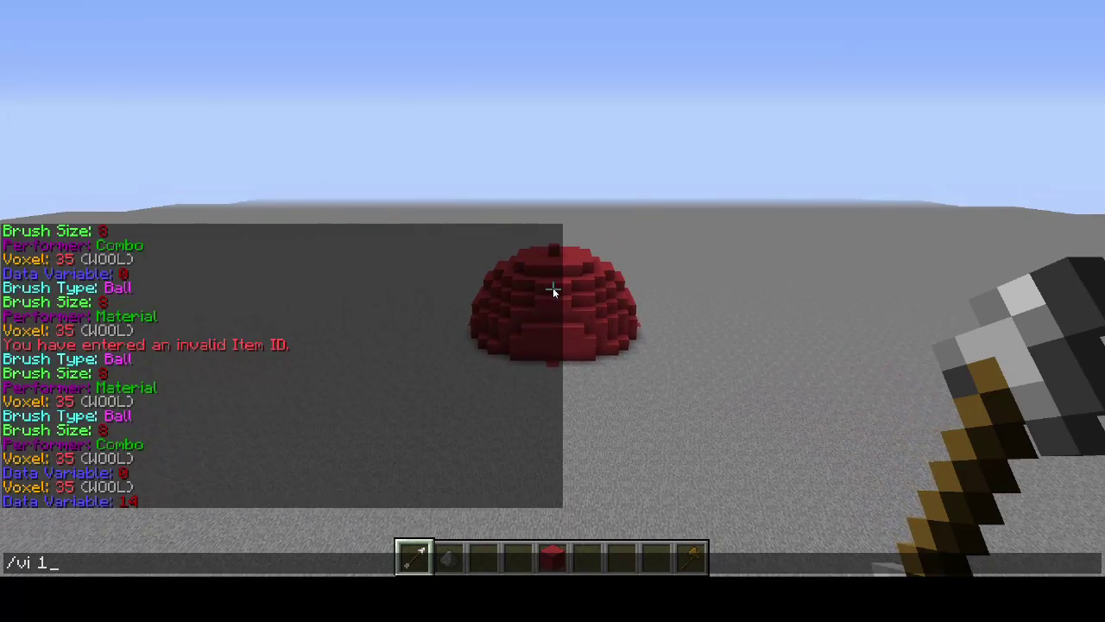
{"action": "type", "text": "2"}
{"action": "key", "text": "Return"}
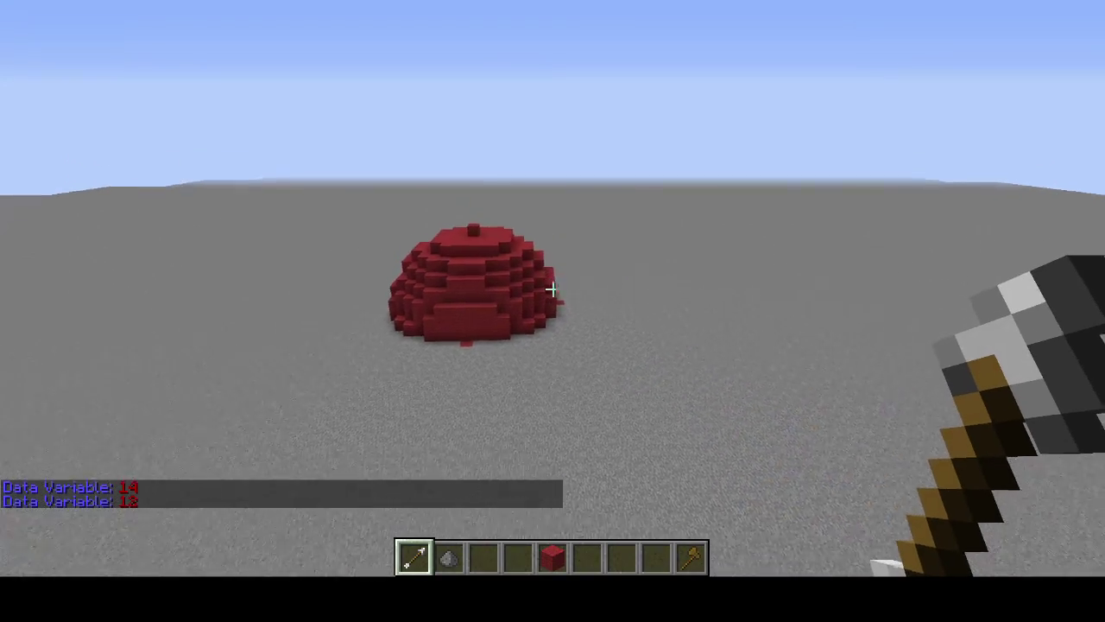
{"action": "right_click", "coordinate": [552, 289]}
Step: Set the data variable with /vi 3 and place a light blue wool ball beside the brown one
{"action": "key", "text": "t"}
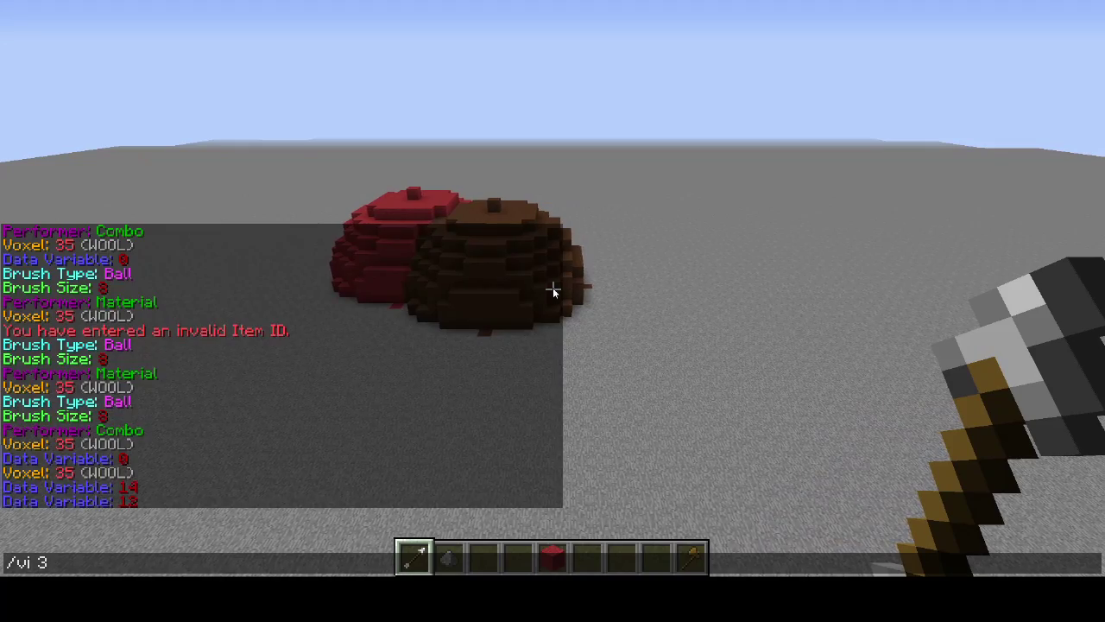
{"action": "key", "text": "Return"}
{"action": "right_click", "coordinate": [553, 289]}
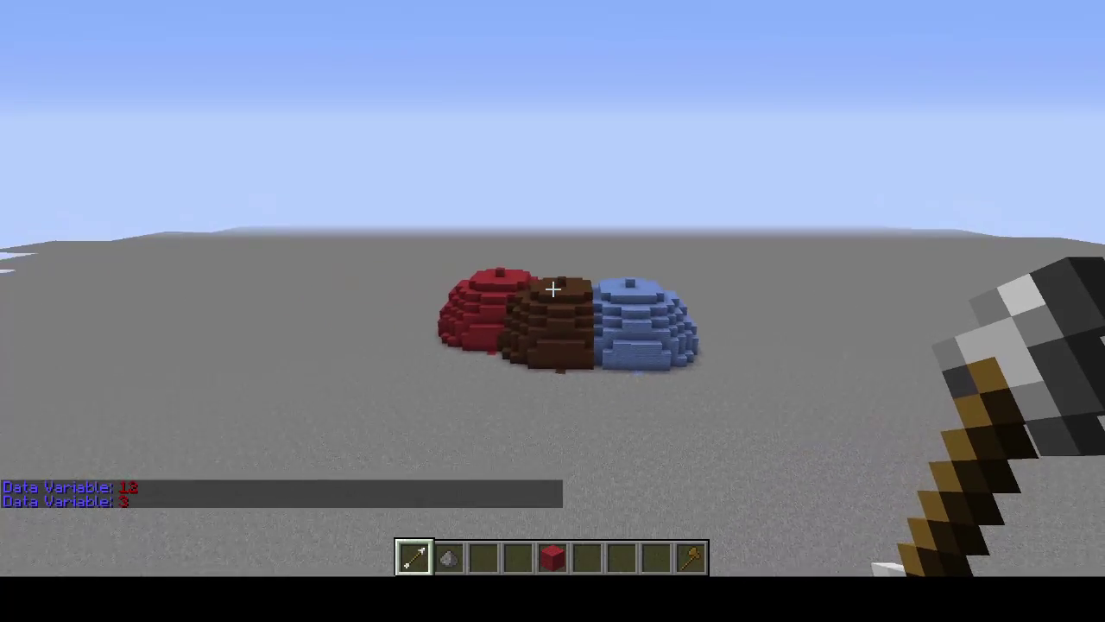
Step: Undo the red, brown and light blue wool balls with the /u command
{"action": "key", "text": "slash"}
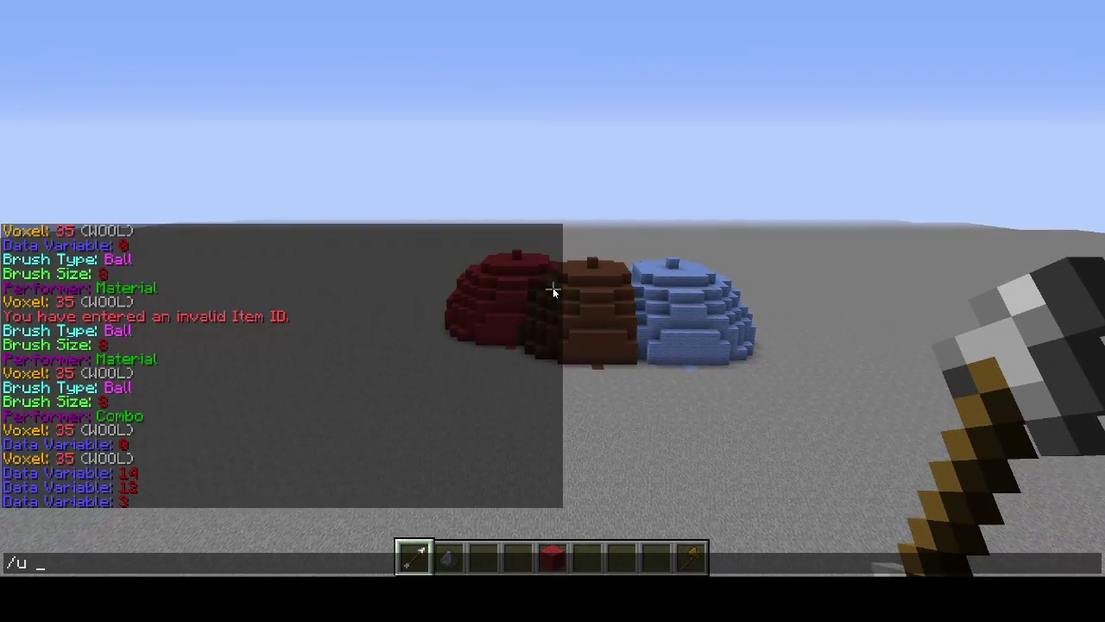
{"action": "key", "text": "Return"}
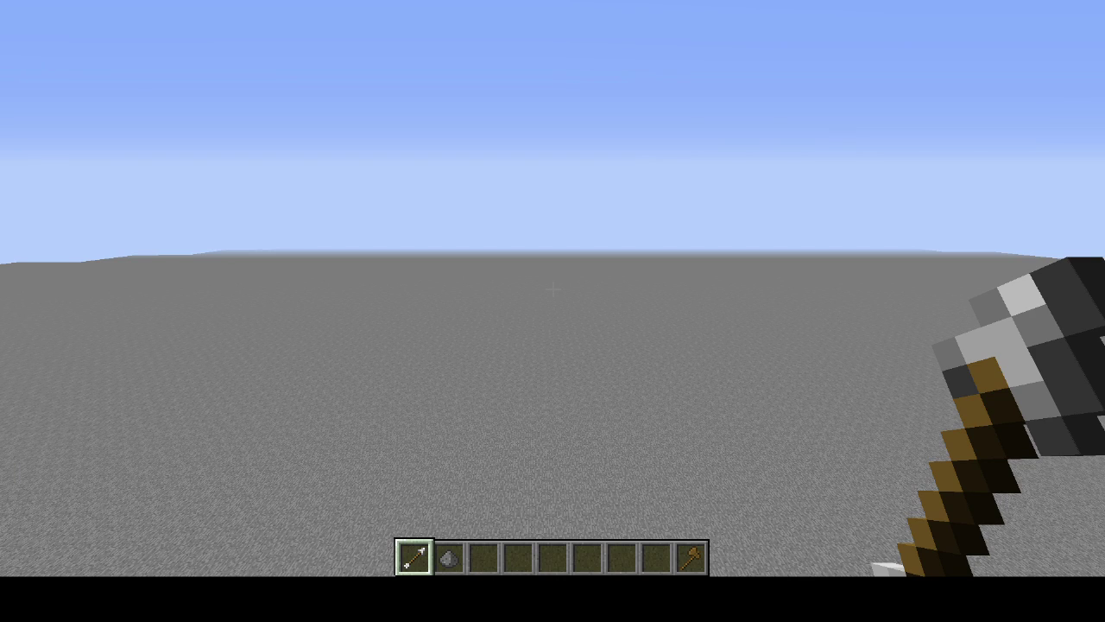
Step: Switch to the voxel brush with /b v, place a white wool cube in the ground and look at it from outside
{"action": "key", "text": "slash"}
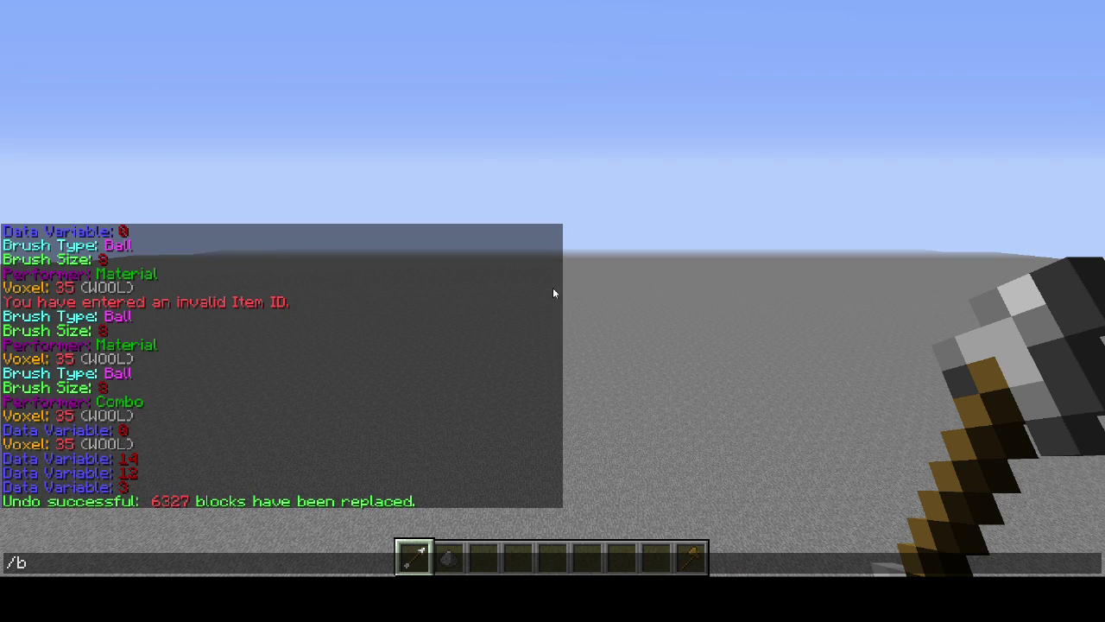
{"action": "type", "text": "b"}
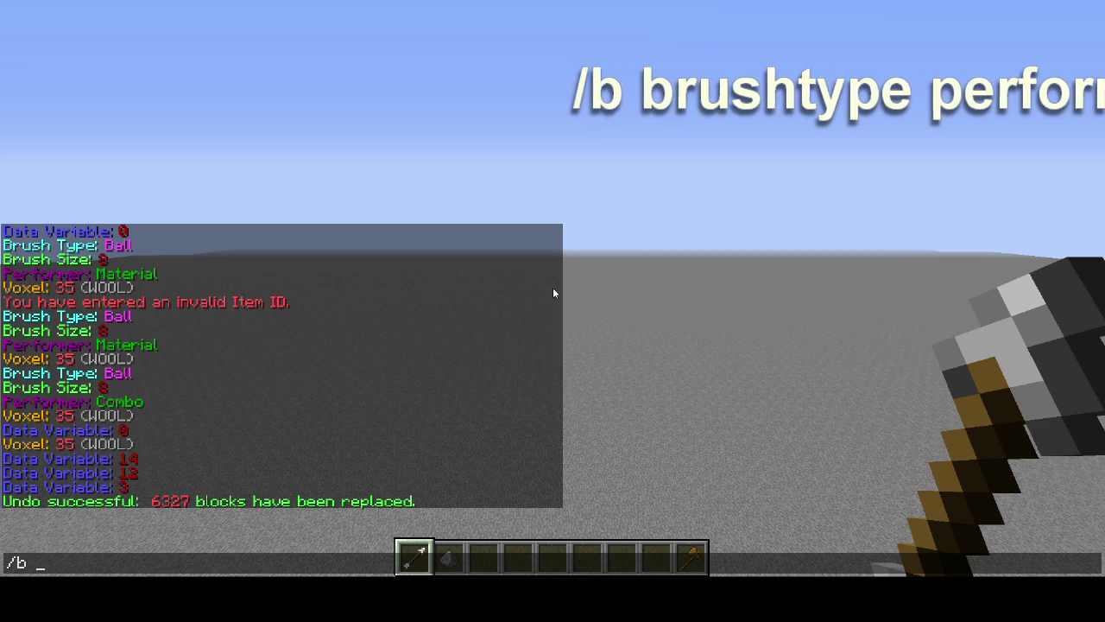
{"action": "type", "text": " v"}
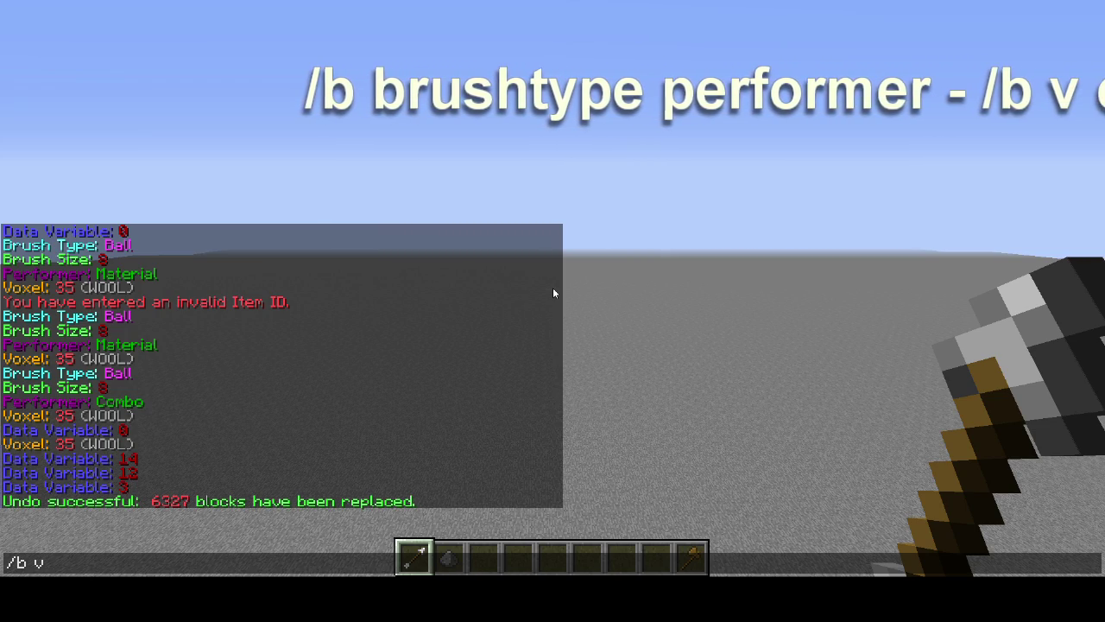
{"action": "key", "text": "Return"}
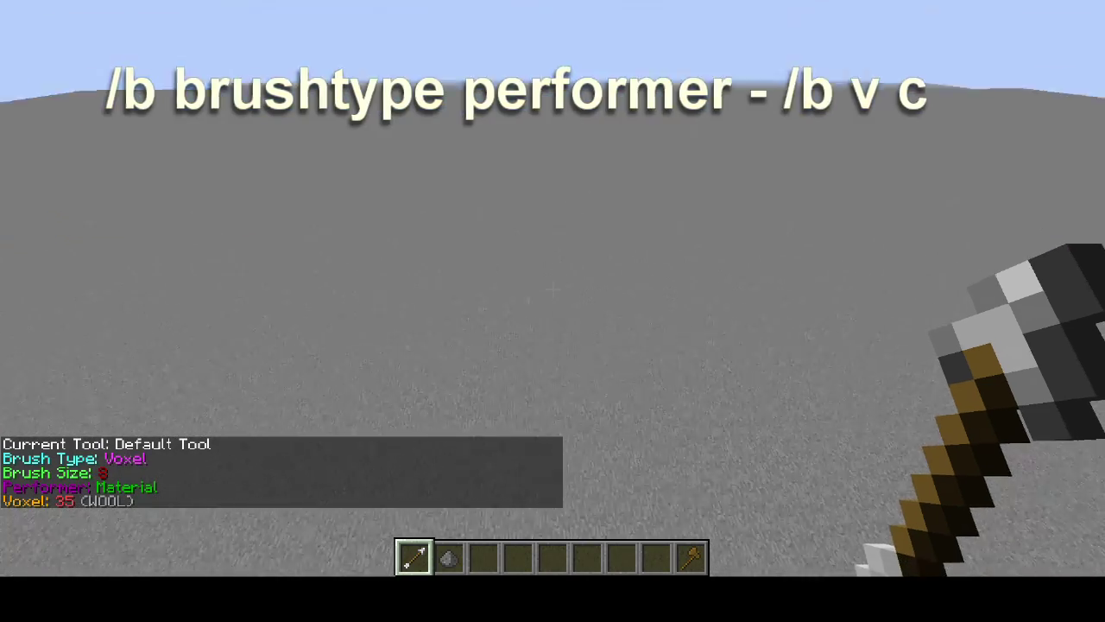
{"action": "right_click", "coordinate": [552, 290]}
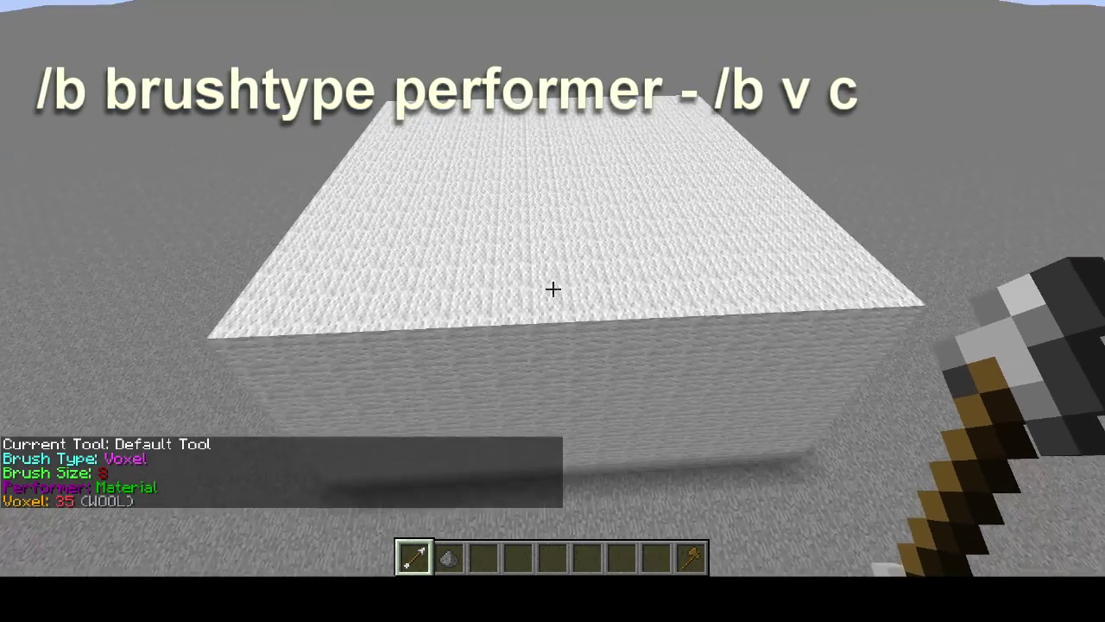
{"action": "key", "text": "s"}
{"action": "key", "text": "shift"}
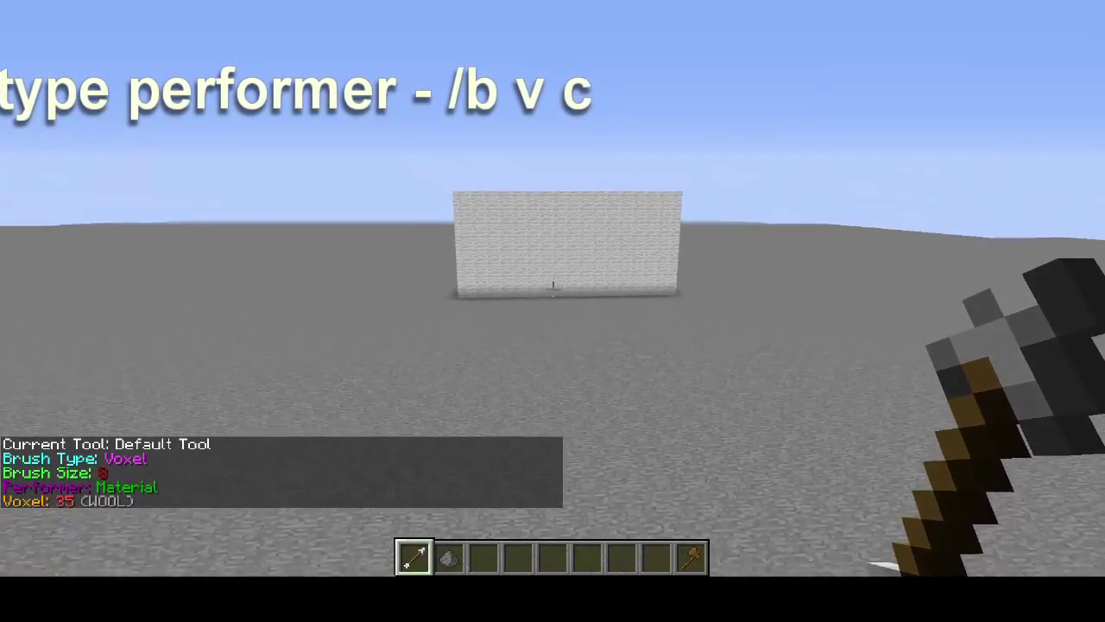
{"action": "type", "text": "w/b v c"}
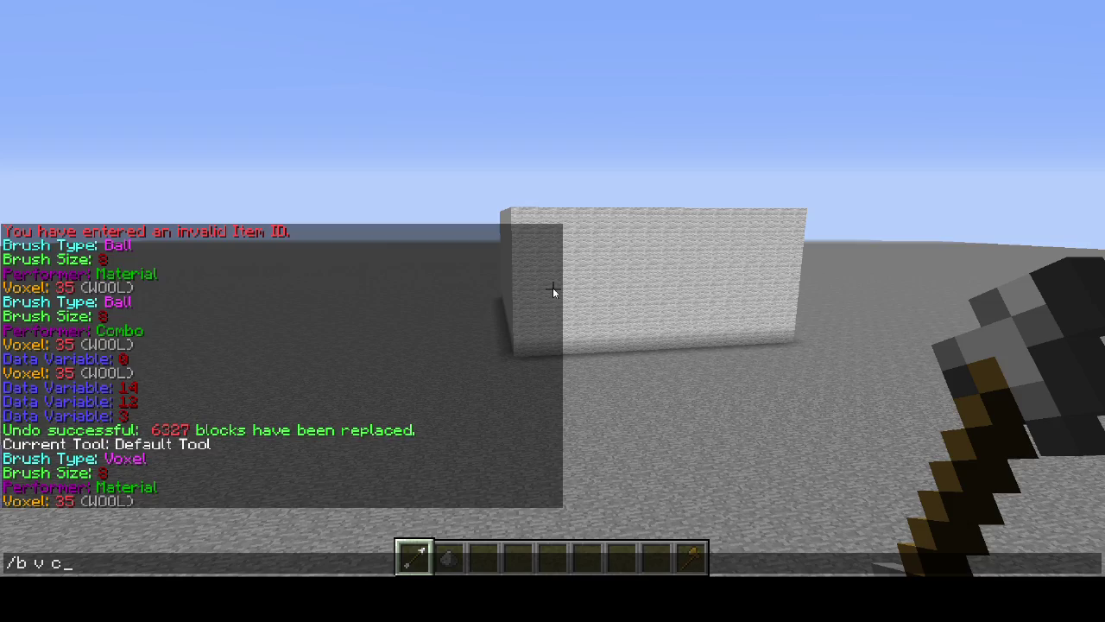
Step: Set the voxel brush to the combo performer with /b v c and place a light blue wool cube beside the white one
{"action": "key", "text": "Return"}
{"action": "key", "text": "w"}
{"action": "key", "text": "space"}
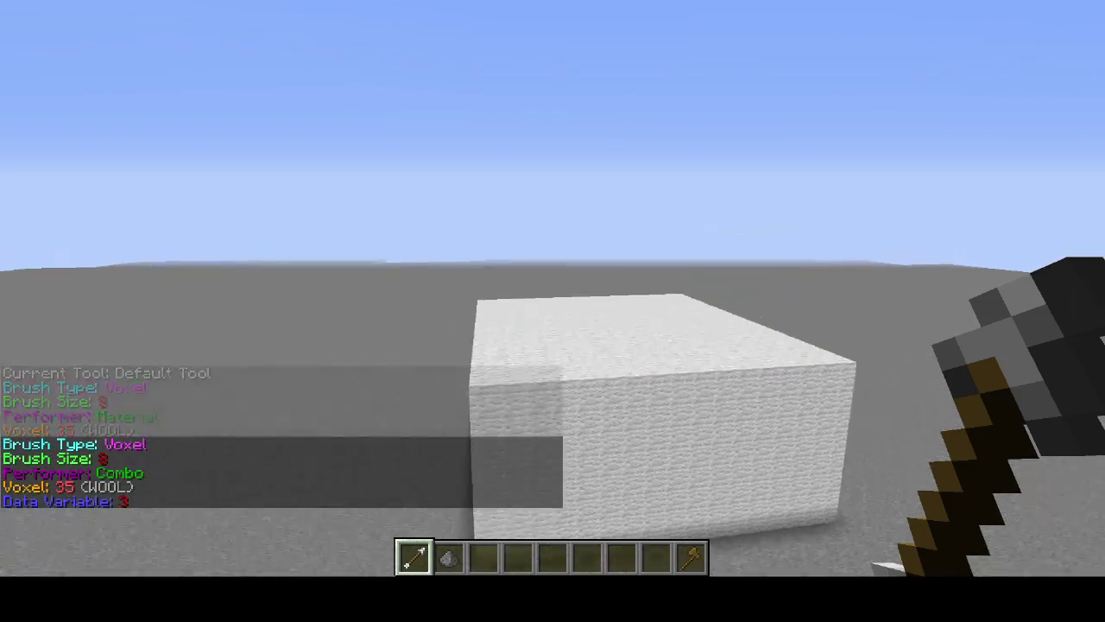
{"action": "right_click", "coordinate": [553, 289]}
{"action": "key", "text": "s"}
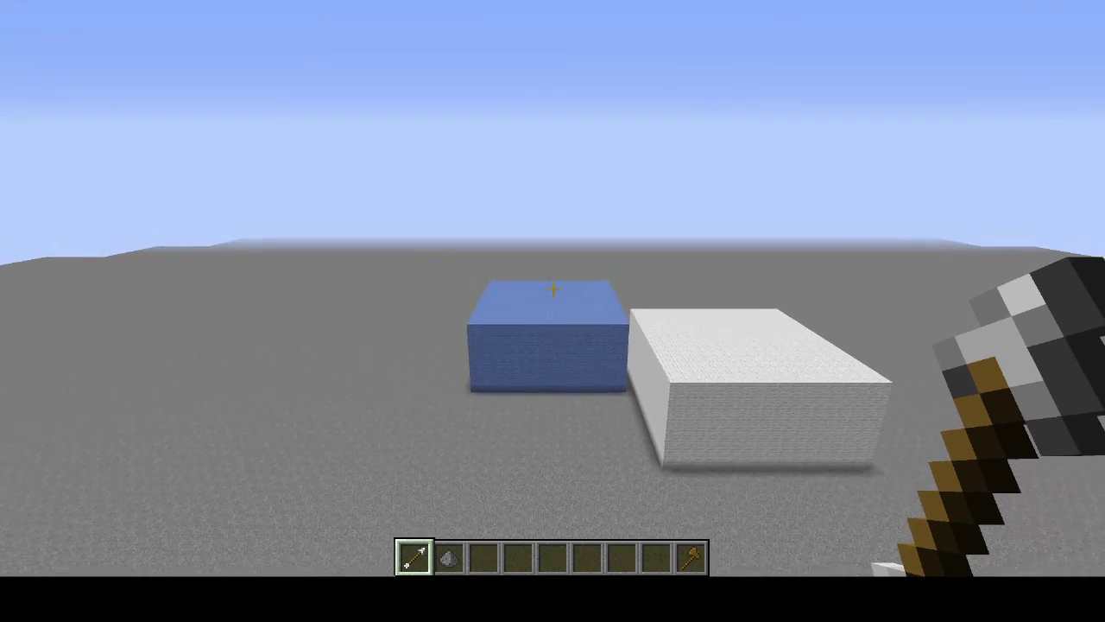
Step: Switch to the splatter voxel brush with /b sv c and splatter light blue wool onto the light blue cube twice
{"action": "type", "text": "/b v c"}
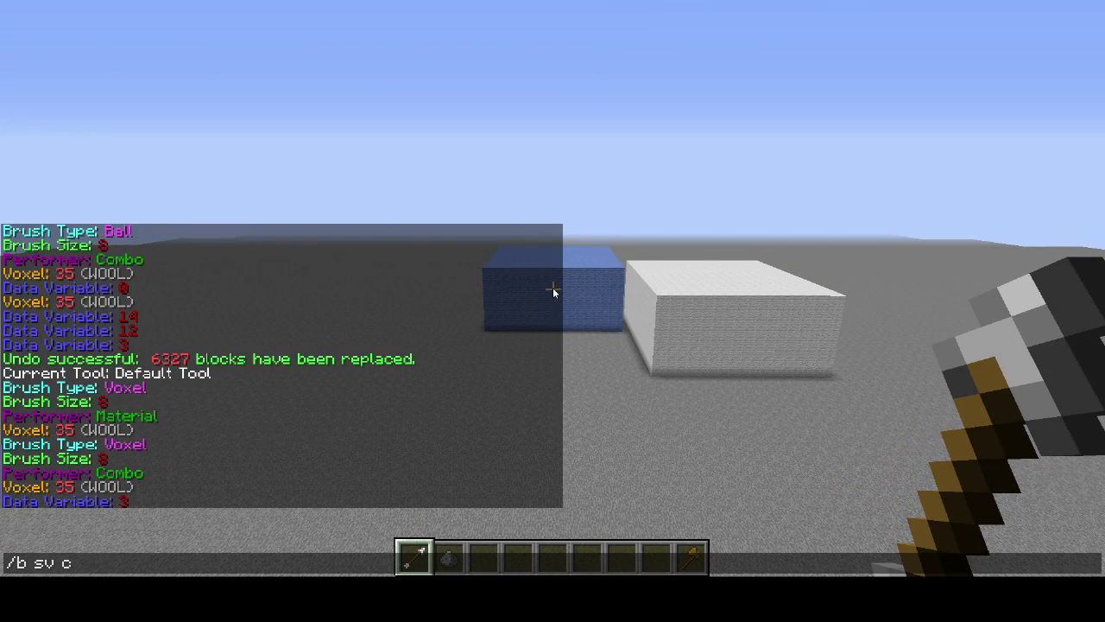
{"action": "key", "text": "Return"}
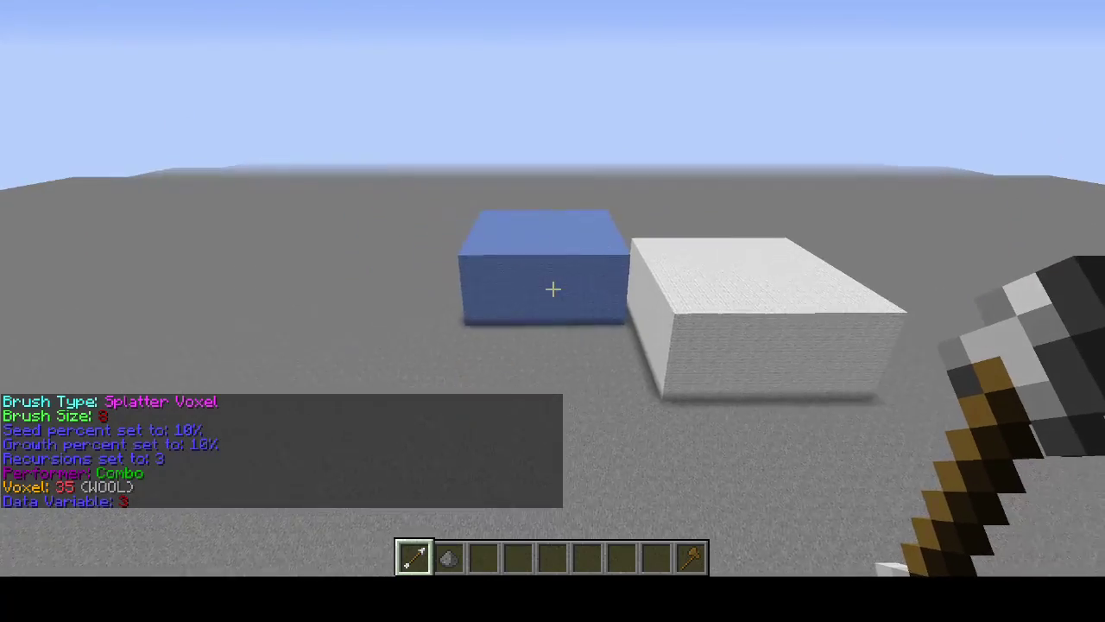
{"action": "right_click", "coordinate": [553, 292]}
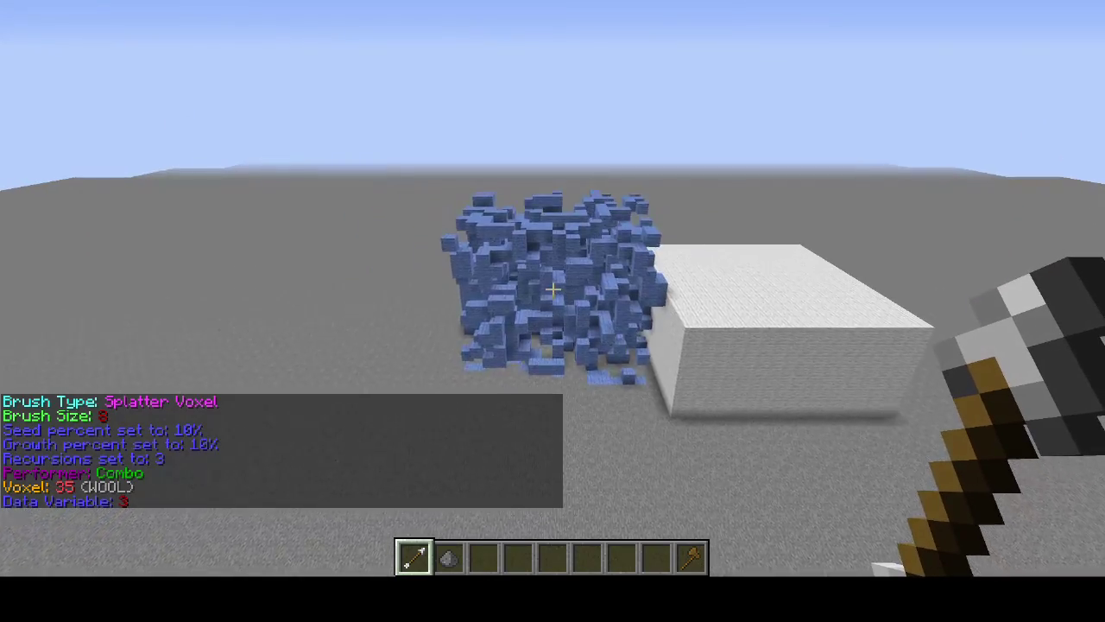
{"action": "key", "text": "w"}
{"action": "key", "text": "a"}
{"action": "key", "text": "shift"}
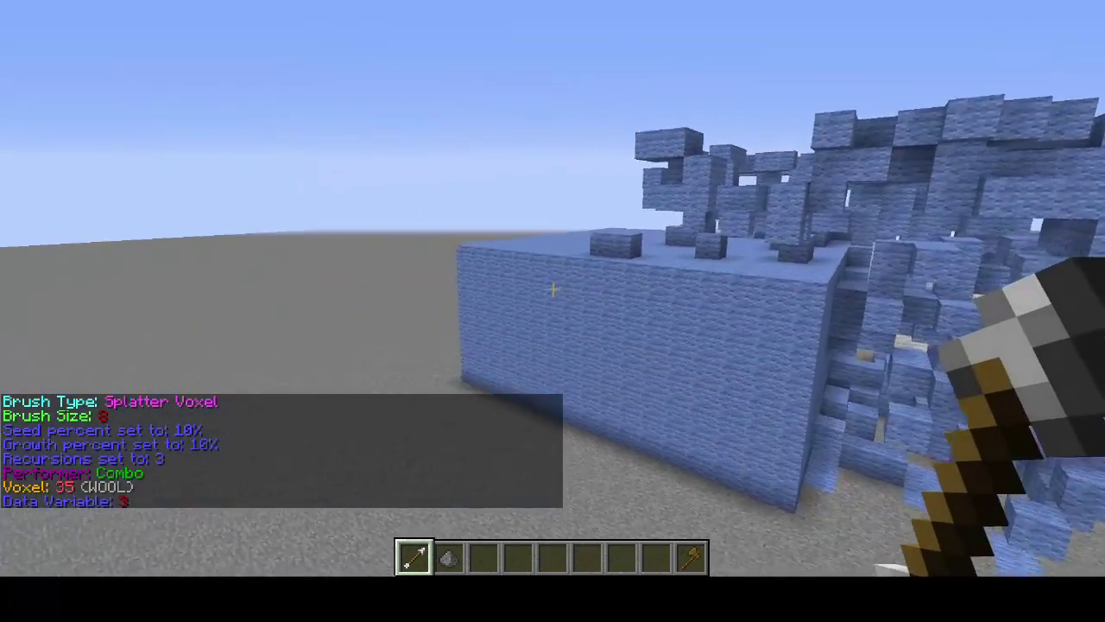
{"action": "right_click", "coordinate": [553, 292]}
{"action": "key", "text": "s"}
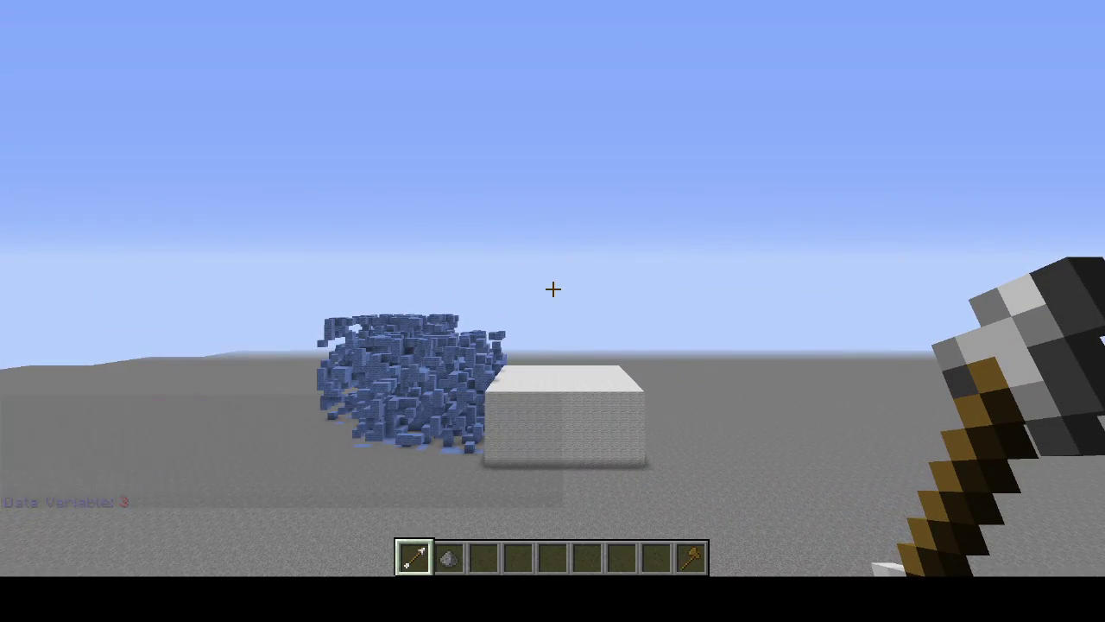
Step: Switch to the splatter ball brush with /b sb c and set the voxel material to leaves with /v 18
{"action": "key", "text": "slash"}
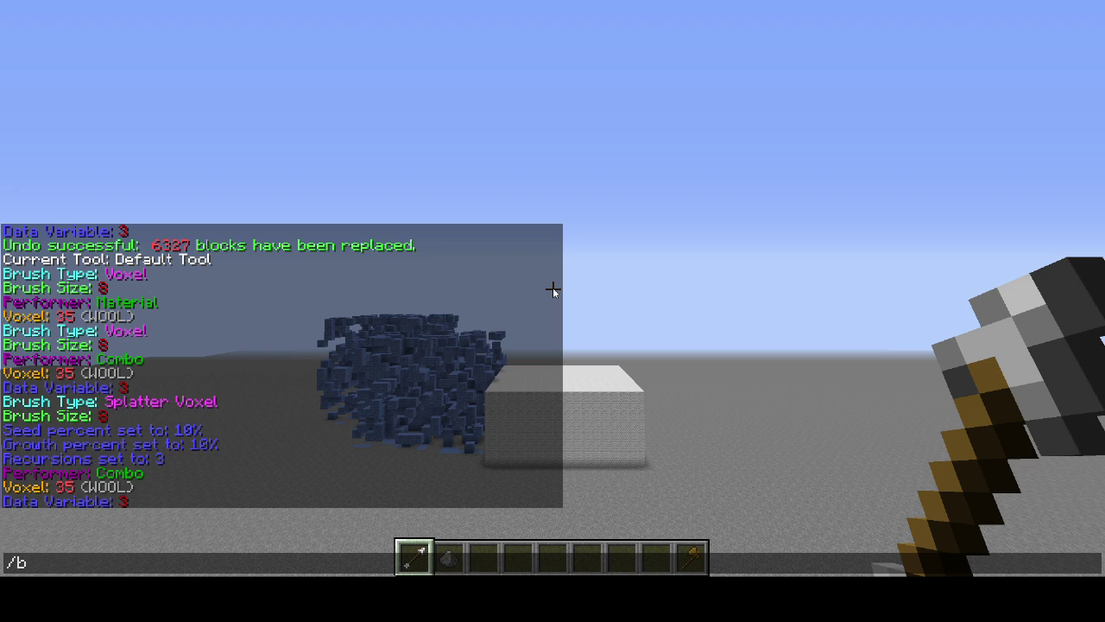
{"action": "type", "text": "b sb c"}
{"action": "key", "text": "Return"}
{"action": "key", "text": "slash"}
{"action": "type", "text": "v 18"}
{"action": "key", "text": "Return"}
Step: Splatter several overlapping balls of leaves over the white wool cube and inspect the foliage from different sides
{"action": "key", "text": "w"}
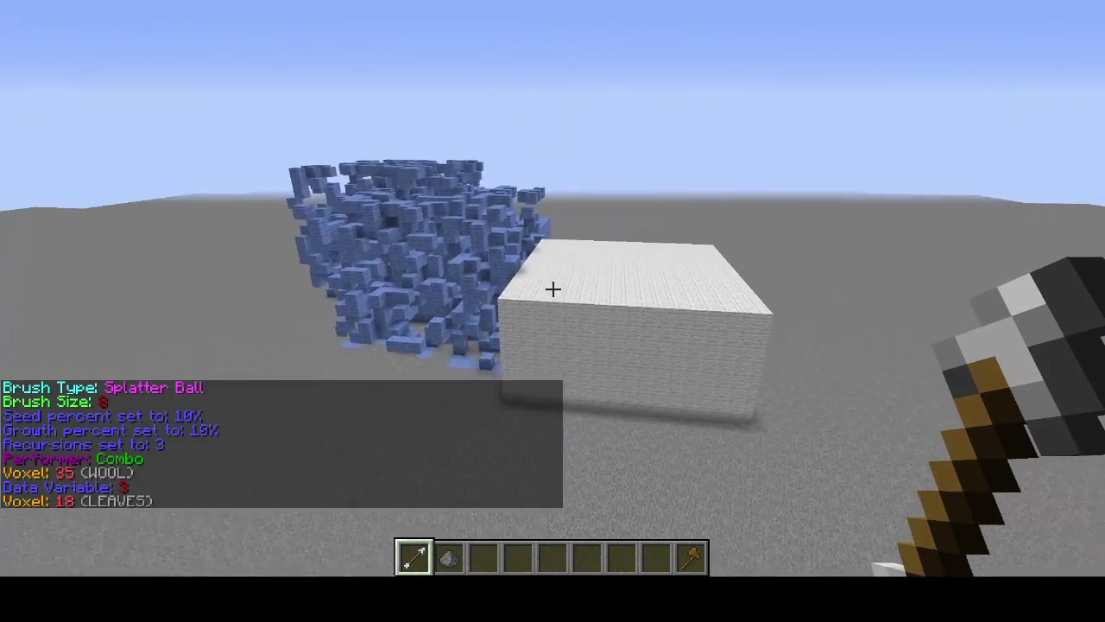
{"action": "key", "text": "d"}
{"action": "right_click", "coordinate": [552, 289]}
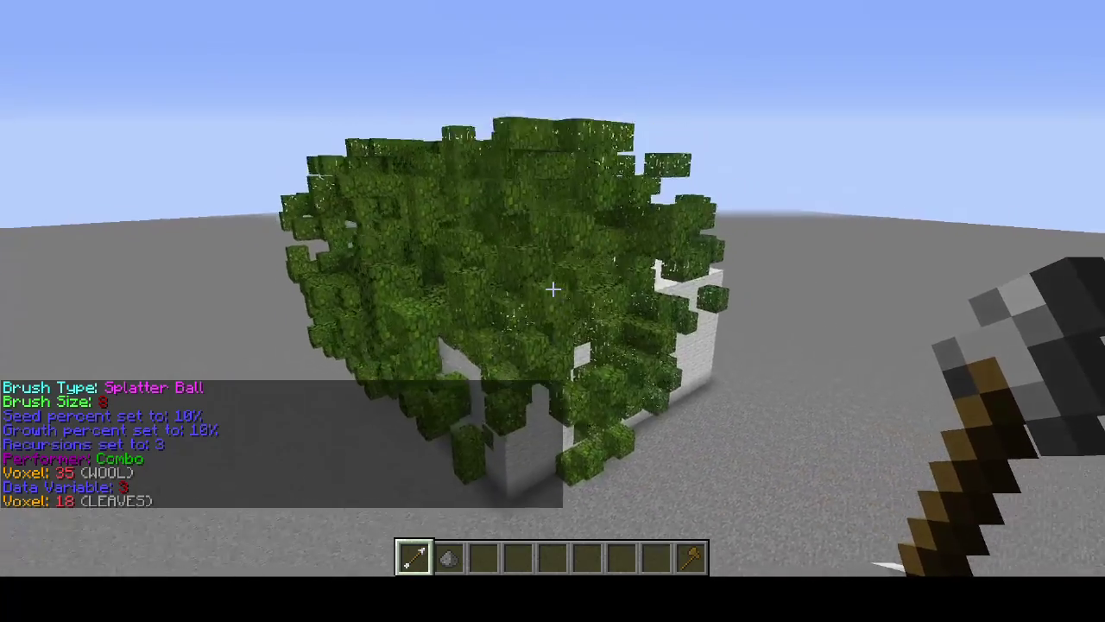
{"action": "right_click", "coordinate": [552, 289]}
{"action": "key", "text": "d"}
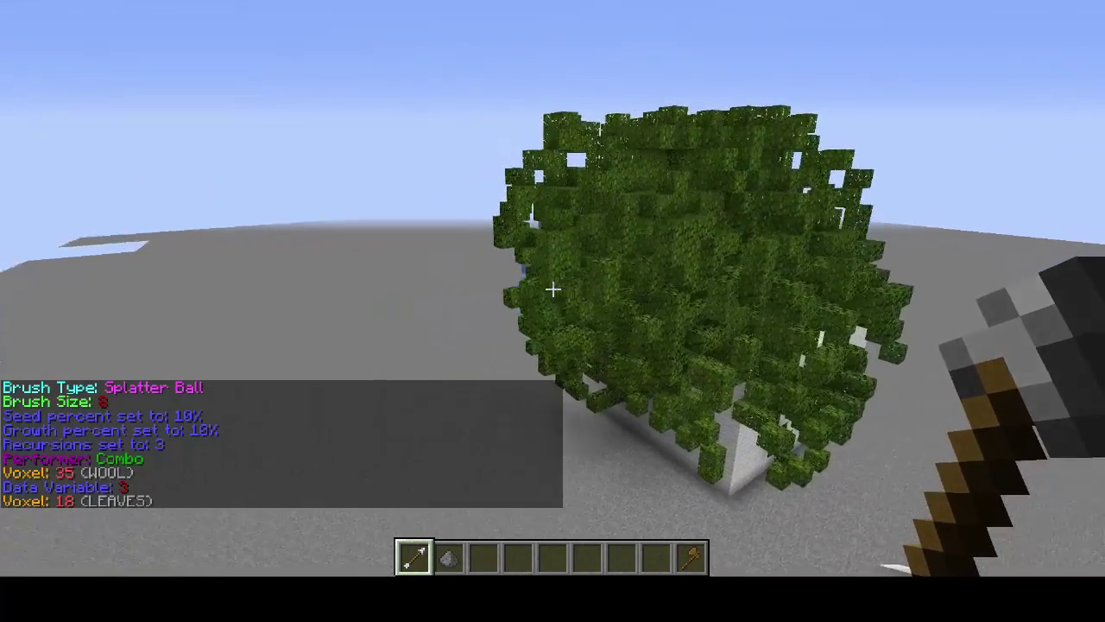
{"action": "right_click", "coordinate": [552, 289]}
{"action": "key", "text": "shift"}
{"action": "key", "text": "w"}
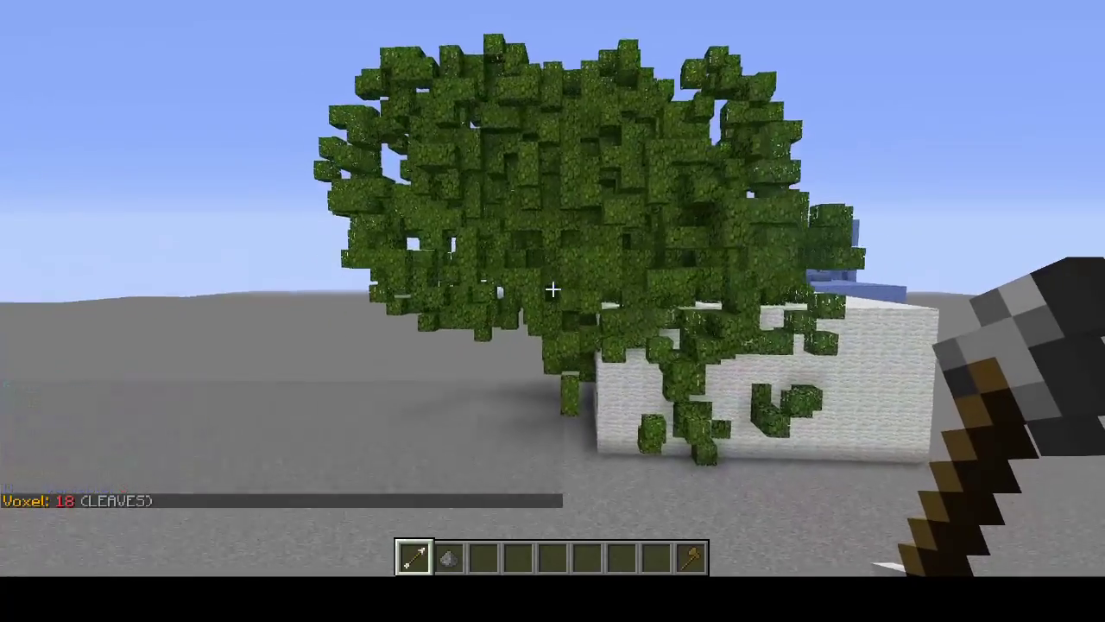
{"action": "key", "text": "space"}
{"action": "type", "text": "s"}
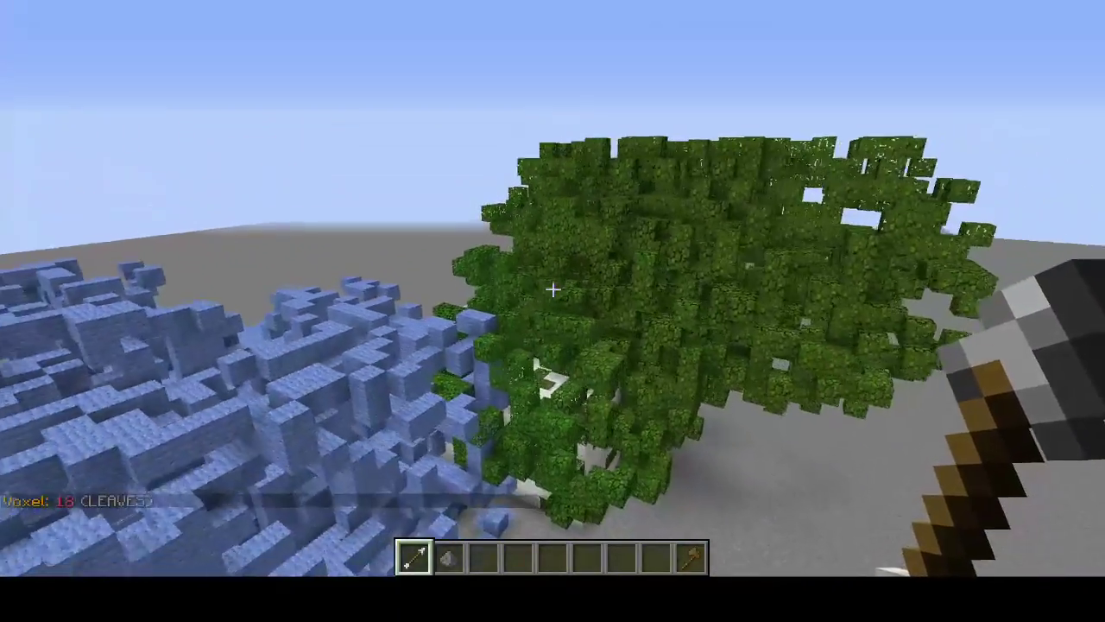
{"action": "type", "text": "/b 3"}
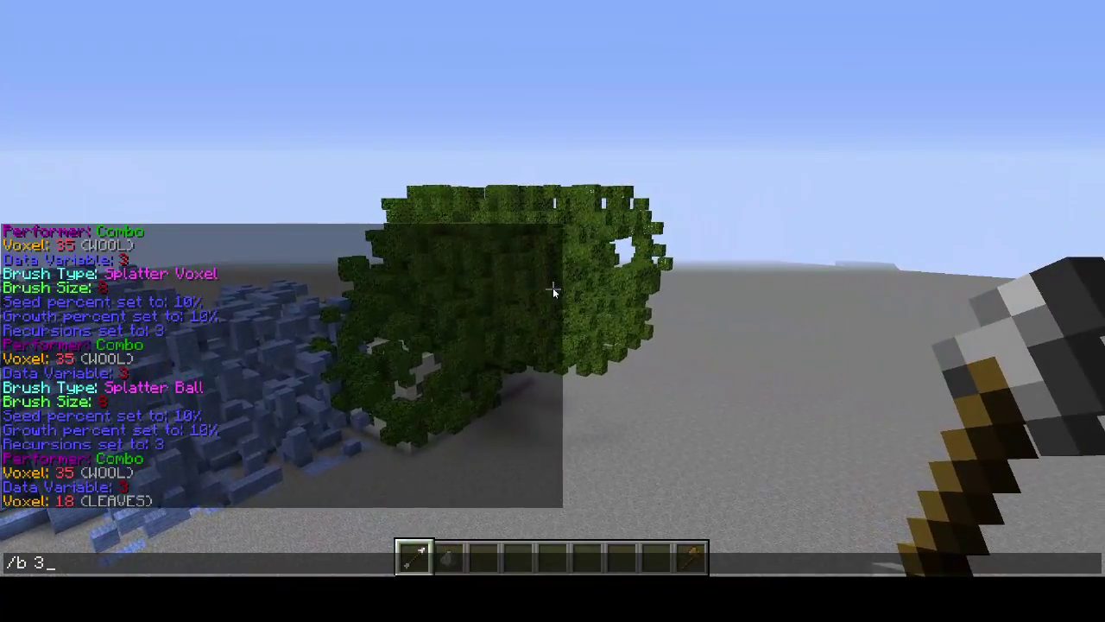
Step: Set the brush size to 3 with /b 3 and splatter several smaller balls of leaves onto the existing foliage
{"action": "right_click", "coordinate": [553, 289]}
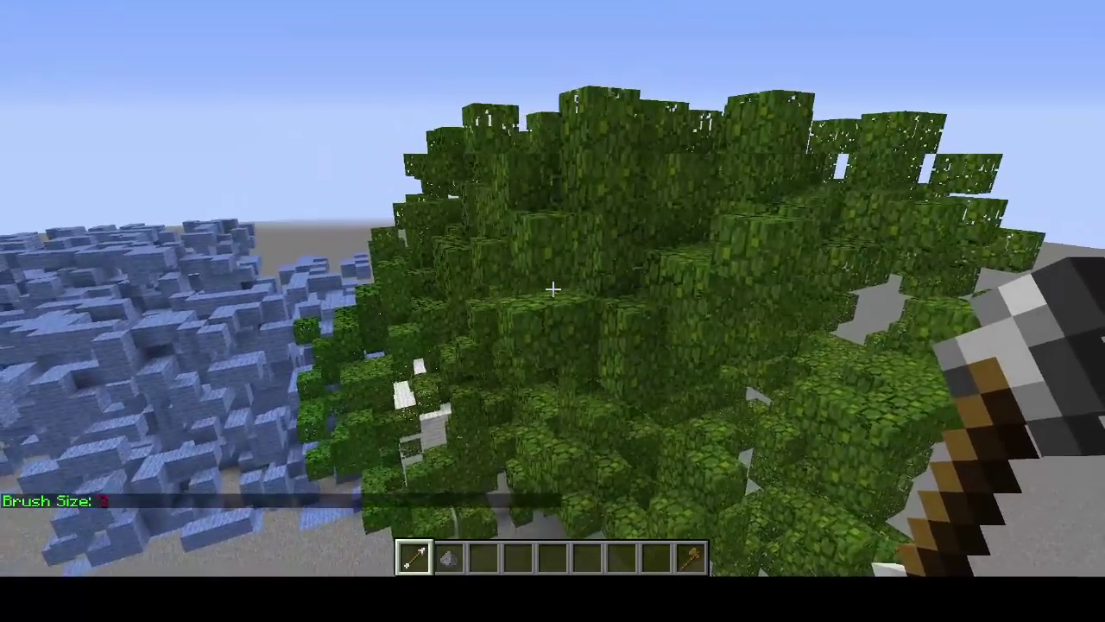
{"action": "right_click", "coordinate": [553, 289]}
{"action": "right_click", "coordinate": [552, 289]}
{"action": "right_click", "coordinate": [552, 289]}
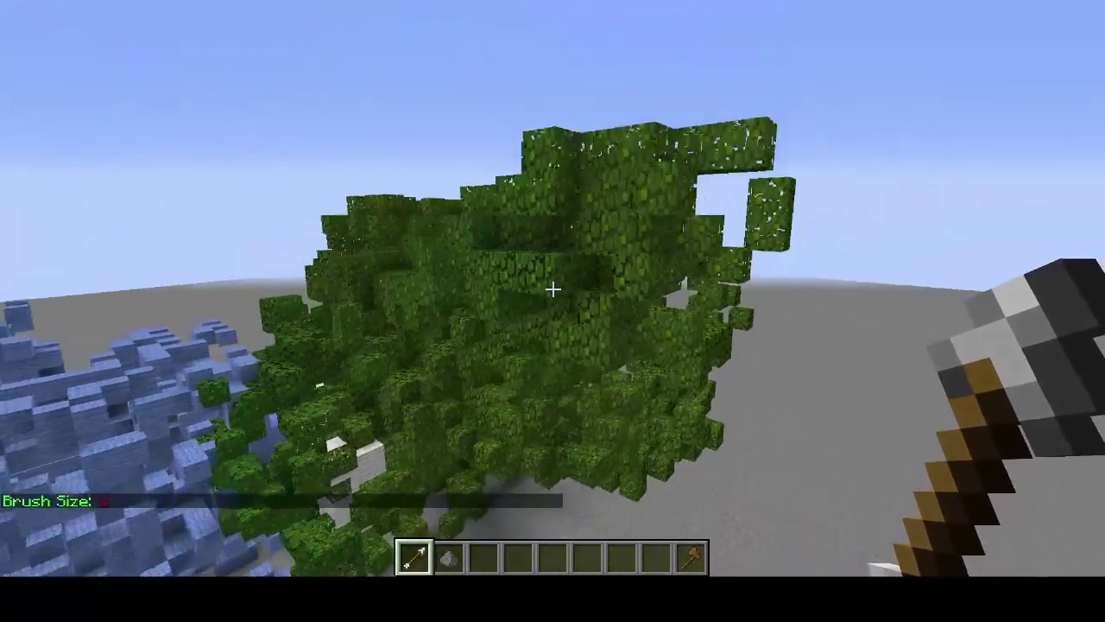
{"action": "key", "text": "s"}
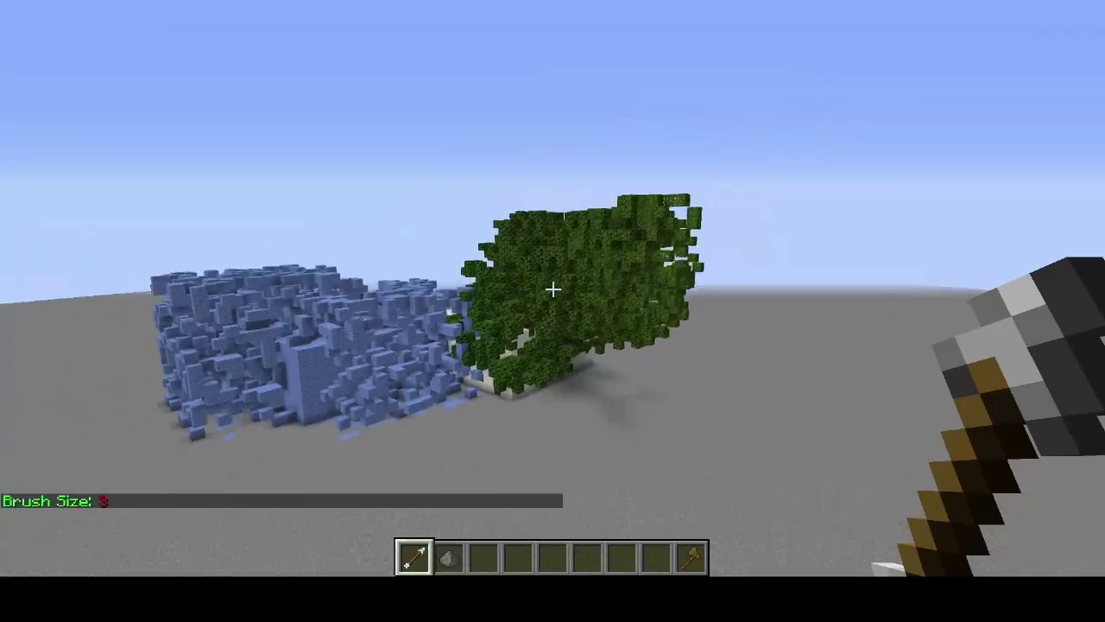
Step: Place a solid ball of pink stained clay on the open stone ground away from the wool and leaf structures
{"action": "key", "text": "d"}
{"action": "key", "text": "shift"}
{"action": "key", "text": "s"}
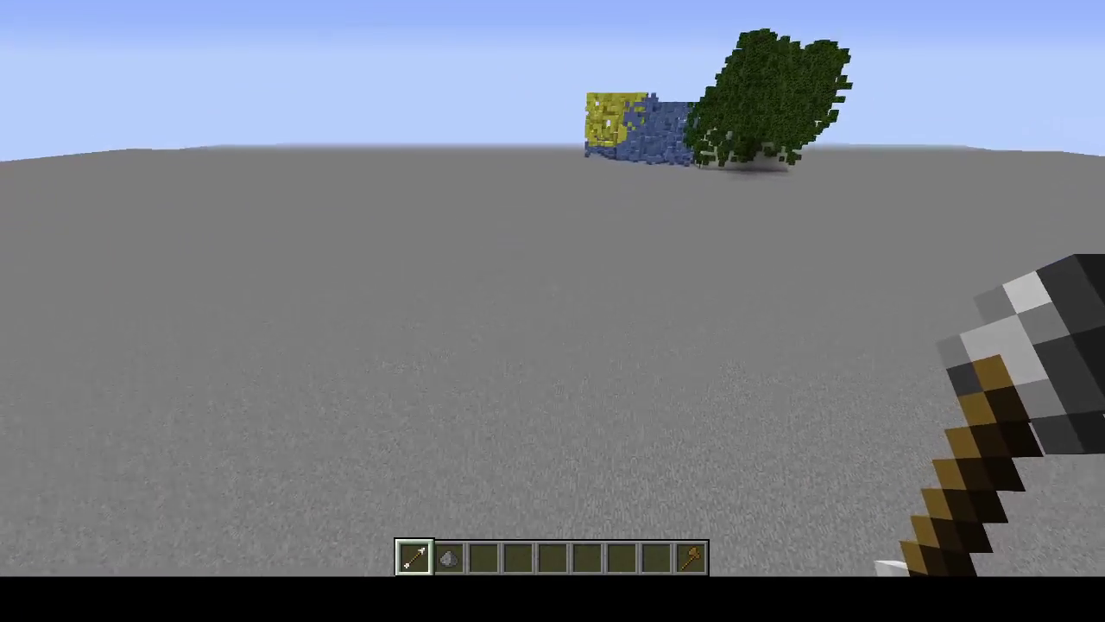
{"action": "right_click", "coordinate": [552, 289]}
{"action": "key", "text": "w"}
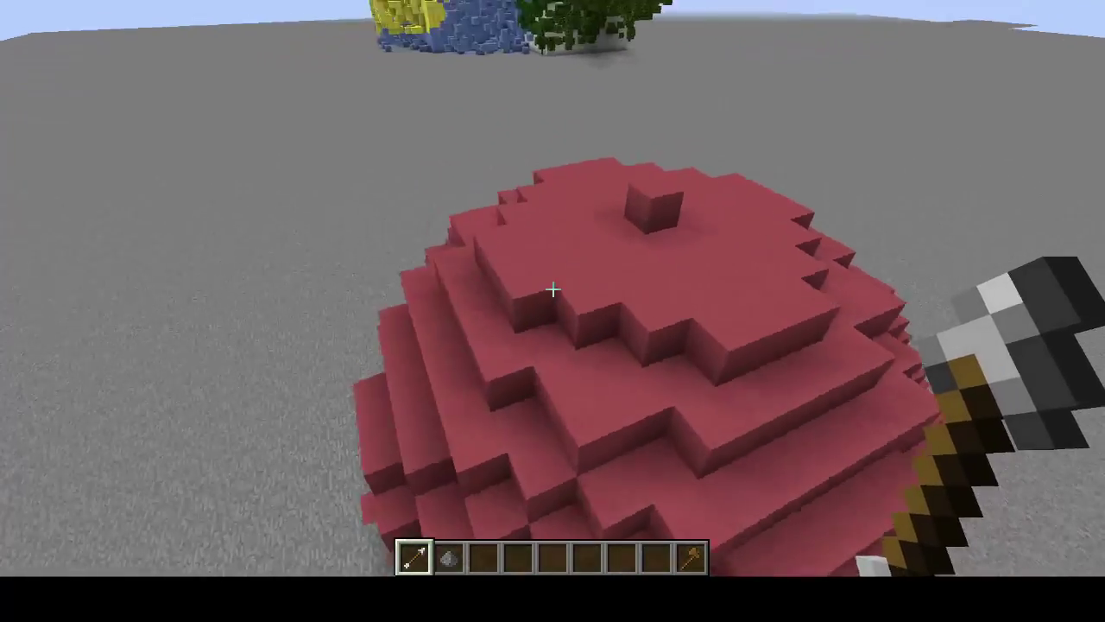
Step: Examine the stained clay ball on the stone ground from several sides and from a distance
{"action": "key", "text": "s"}
{"action": "key", "text": "shift"}
{"action": "key", "text": "w"}
{"action": "key", "text": "d"}
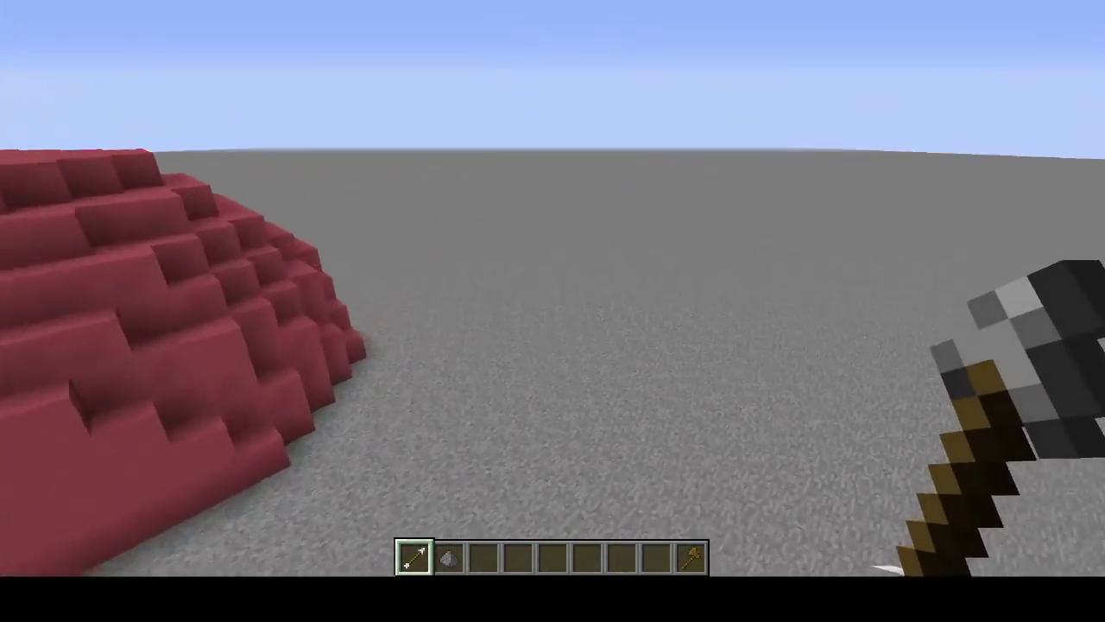
{"action": "key", "text": "w"}
{"action": "key", "text": "a"}
{"action": "key", "text": "shift"}
{"action": "key", "text": "s"}
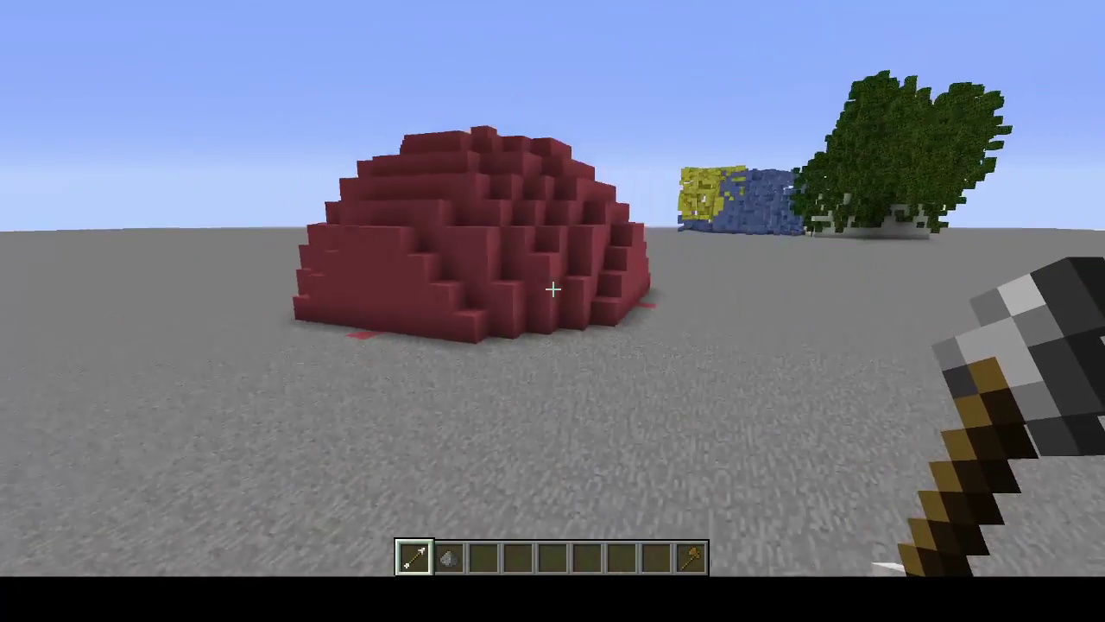
{"action": "key", "text": "space"}
{"action": "key", "text": "a"}
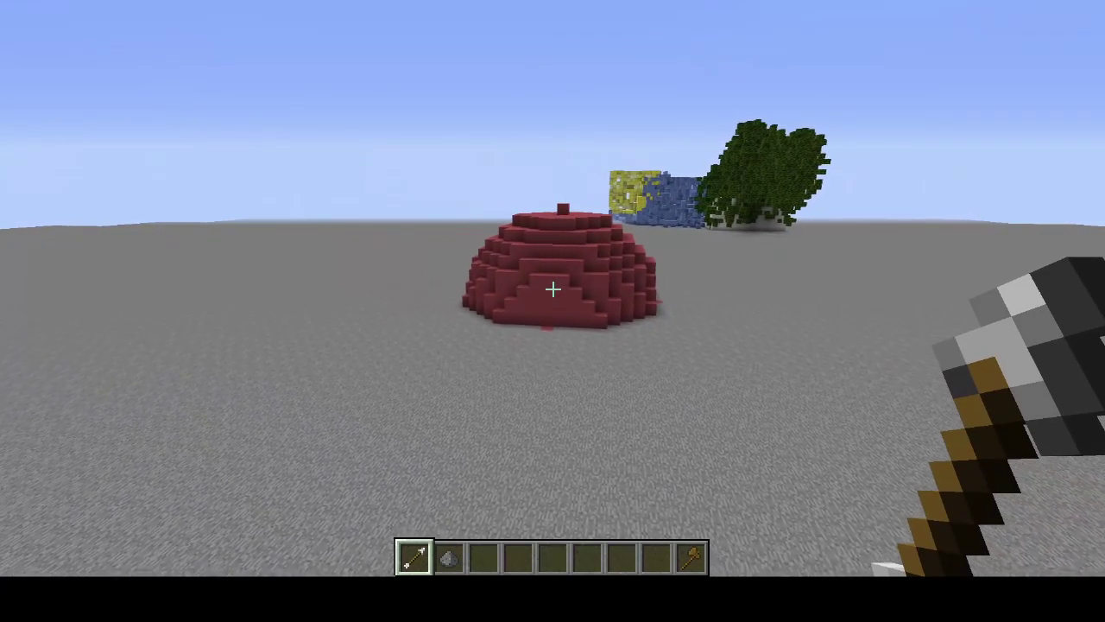
Step: Set the ball brush to the combo-material performer with /b b cm and review the brush settings in the chat log
{"action": "key", "text": "slash"}
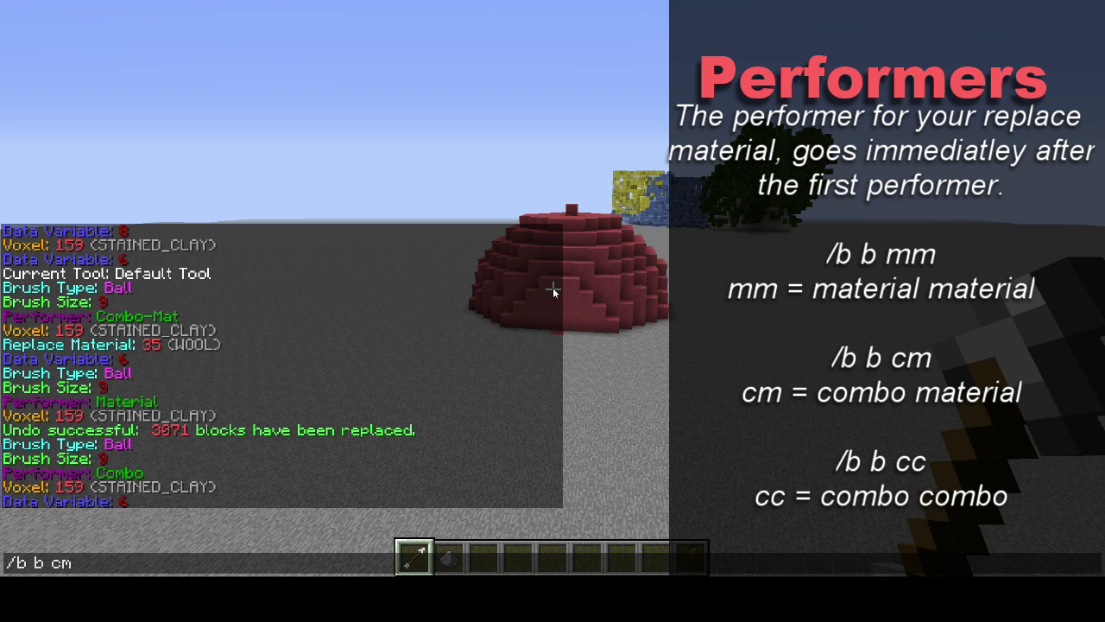
{"action": "key", "text": "Return"}
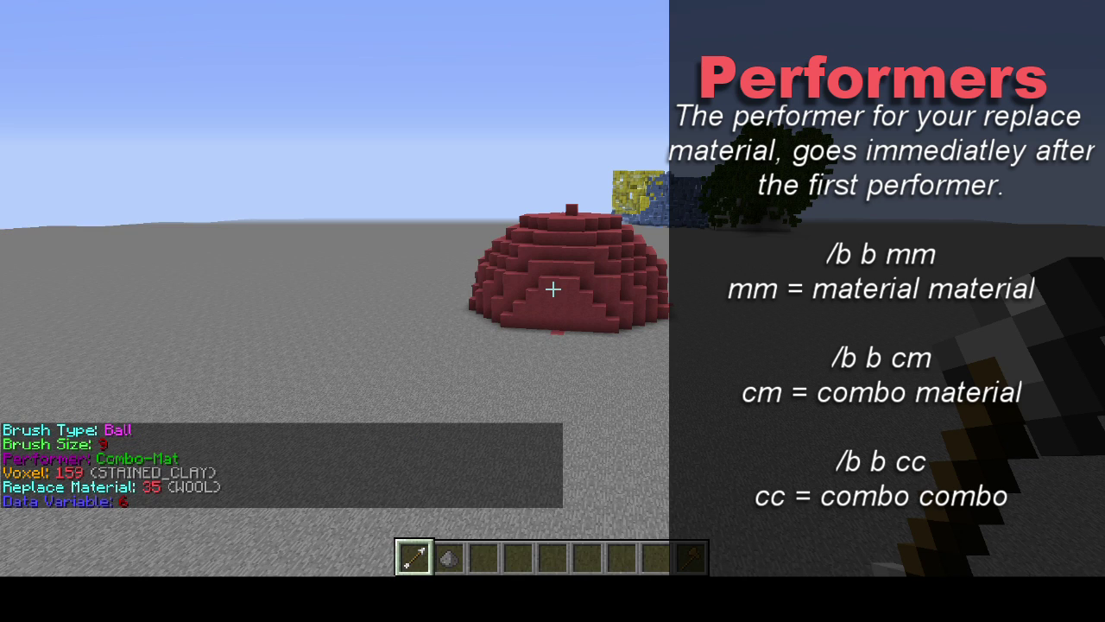
{"action": "key", "text": "w"}
{"action": "key", "text": "t"}
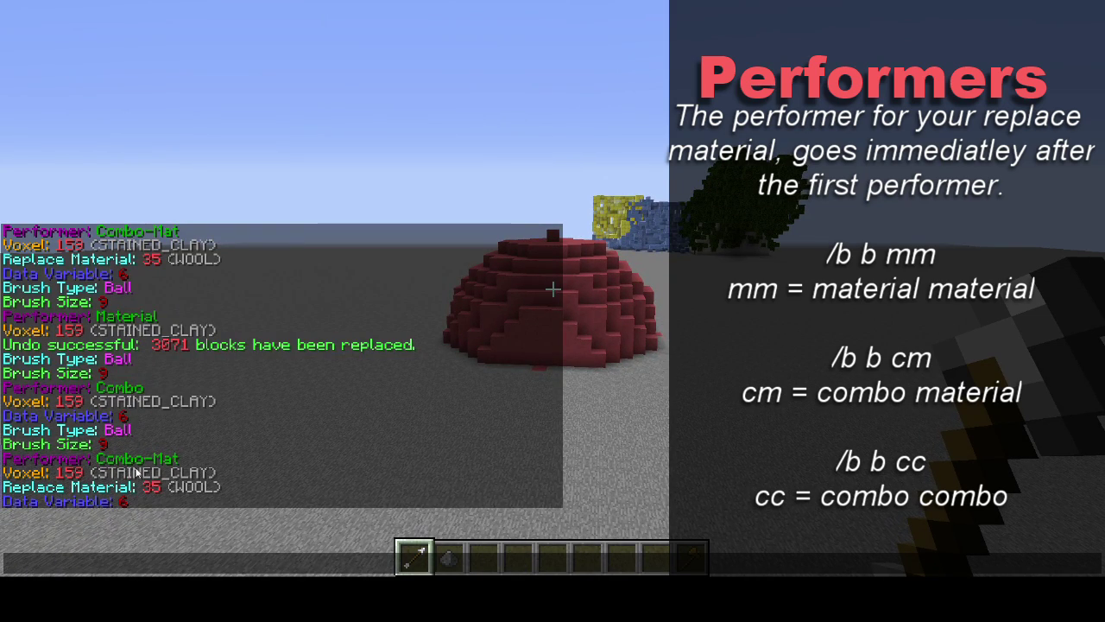
{"action": "key", "text": "Escape"}
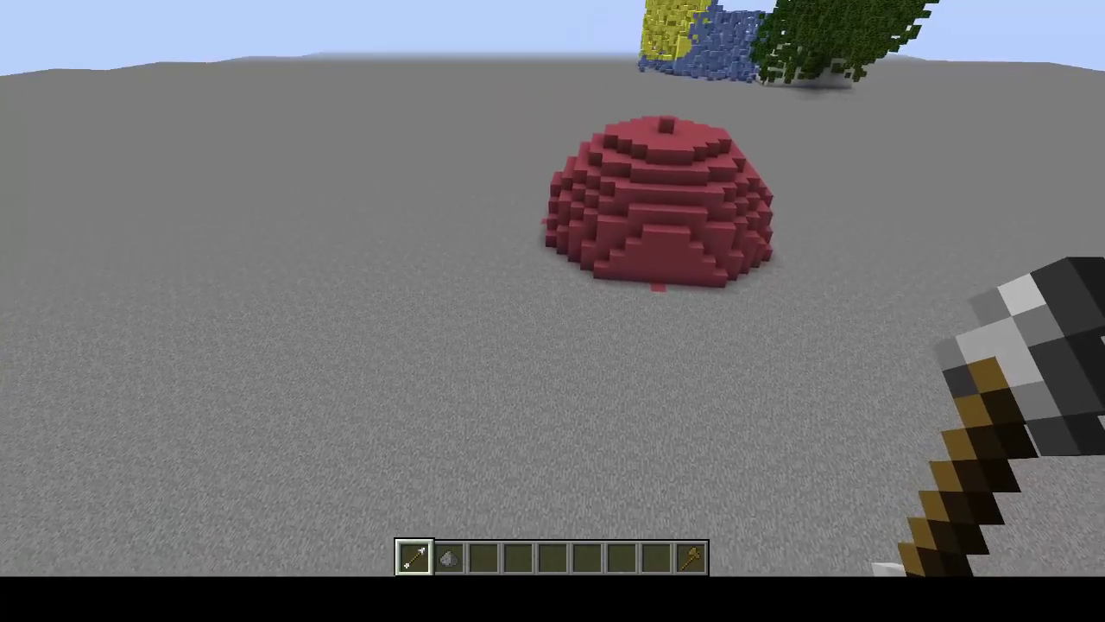
Step: Set the replace material to stone and replace areas of the stone ground near the ball with stained clay
{"action": "type", "text": "/vr 1"}
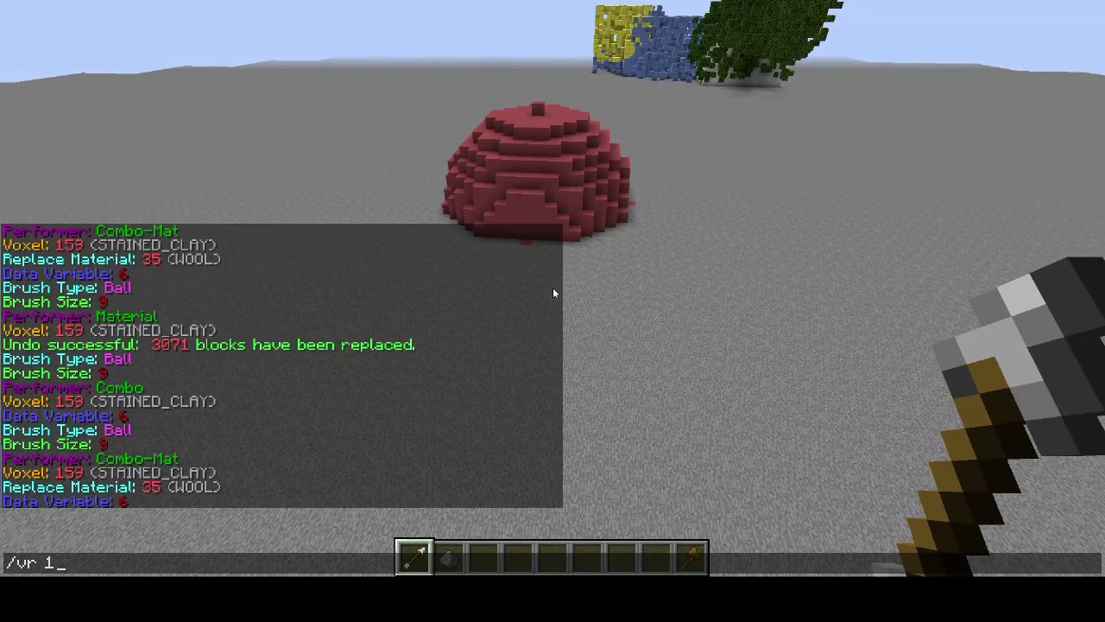
{"action": "key", "text": "Return"}
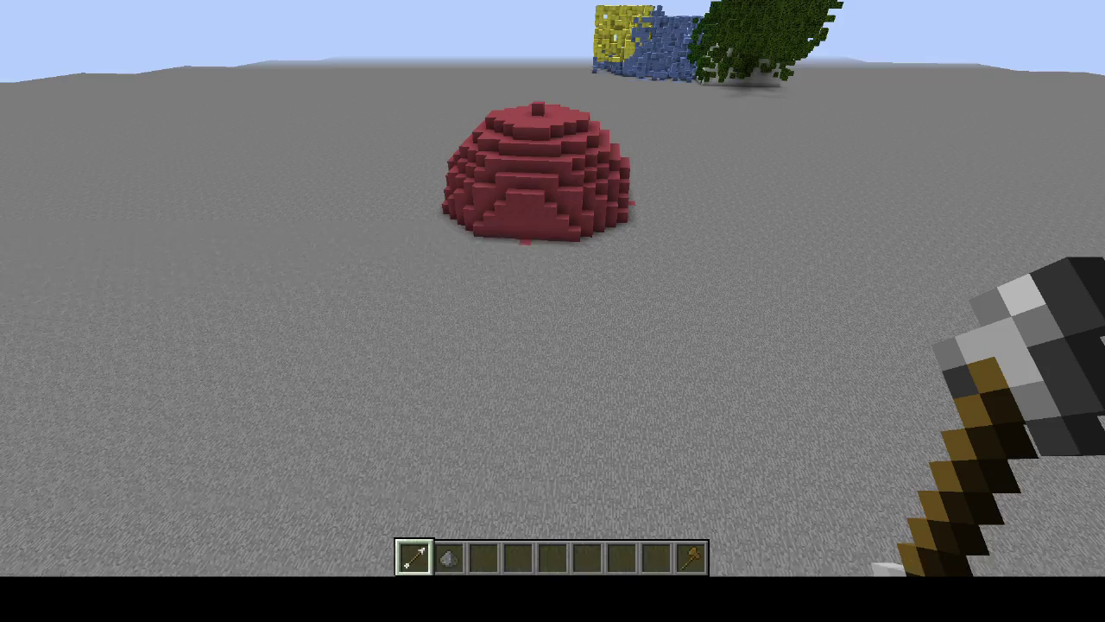
{"action": "key", "text": "w"}
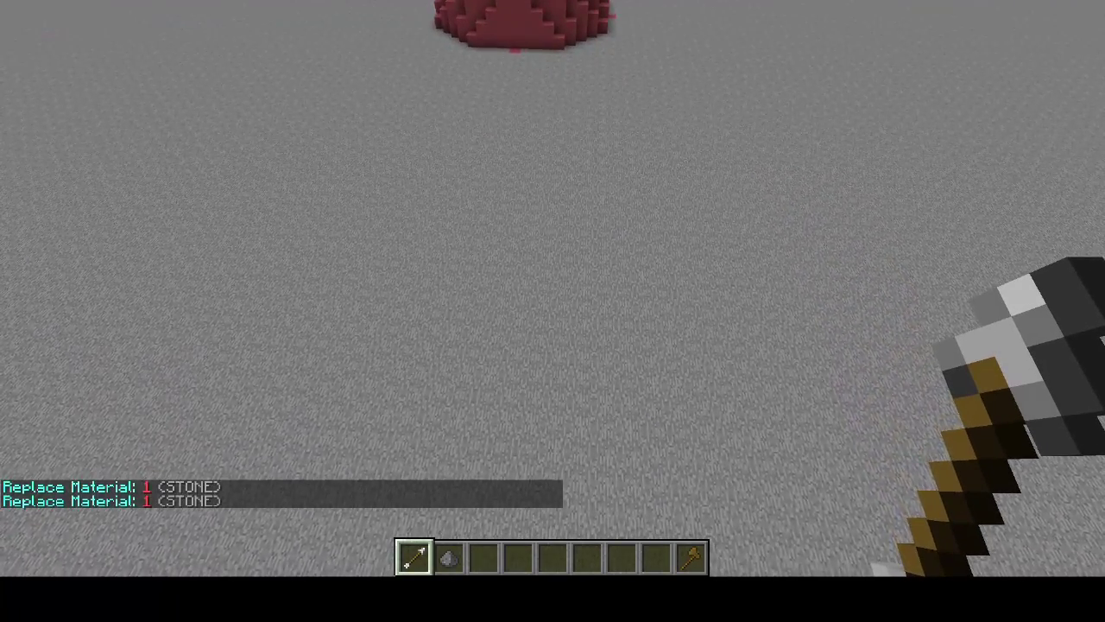
{"action": "right_click", "coordinate": [552, 288]}
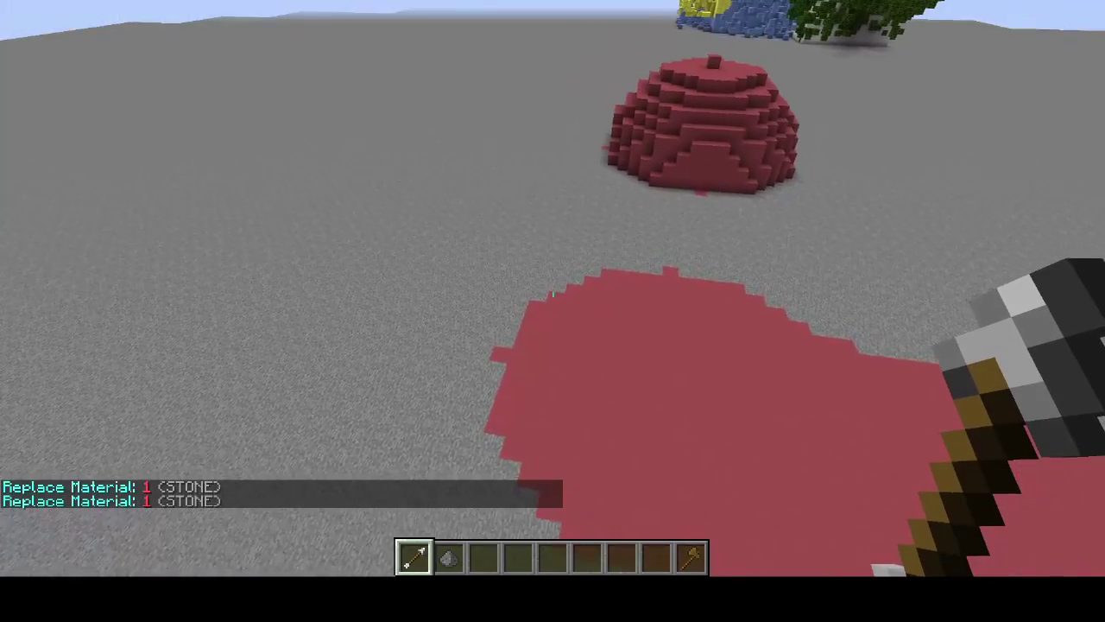
{"action": "right_click", "coordinate": [553, 288]}
{"action": "right_click", "coordinate": [552, 289]}
{"action": "right_click", "coordinate": [552, 288]}
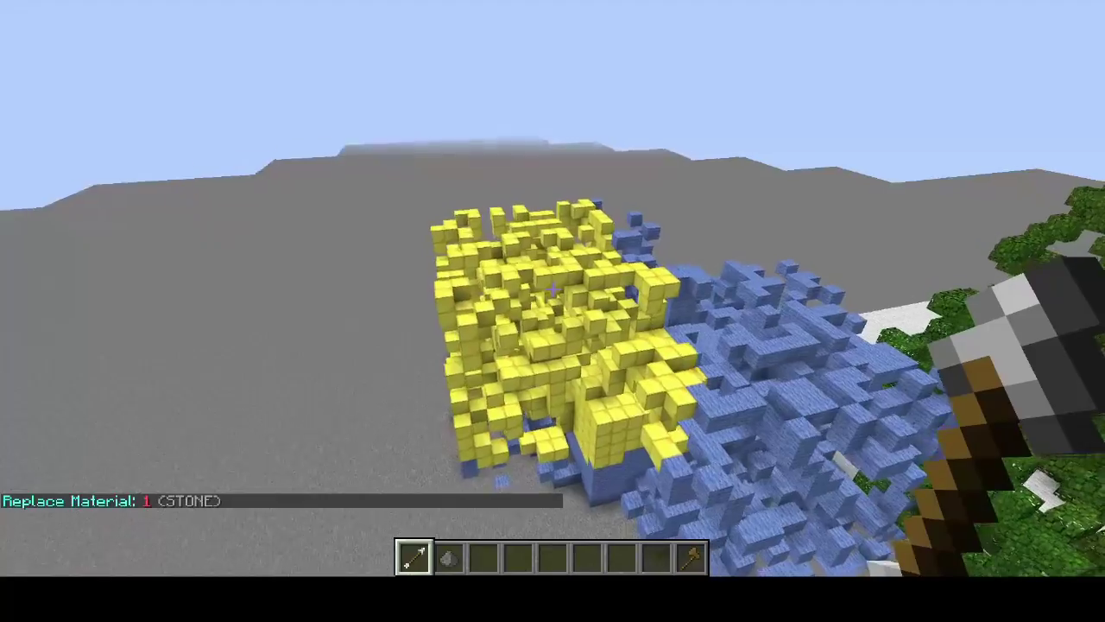
Step: Set the replace material to gold block and replace the gold blocks on the splattered cube with stained clay
{"action": "key", "text": "t"}
{"action": "key", "text": "Up"}
{"action": "key", "text": "Return"}
{"action": "right_click", "coordinate": [553, 288]}
{"action": "right_click", "coordinate": [552, 288]}
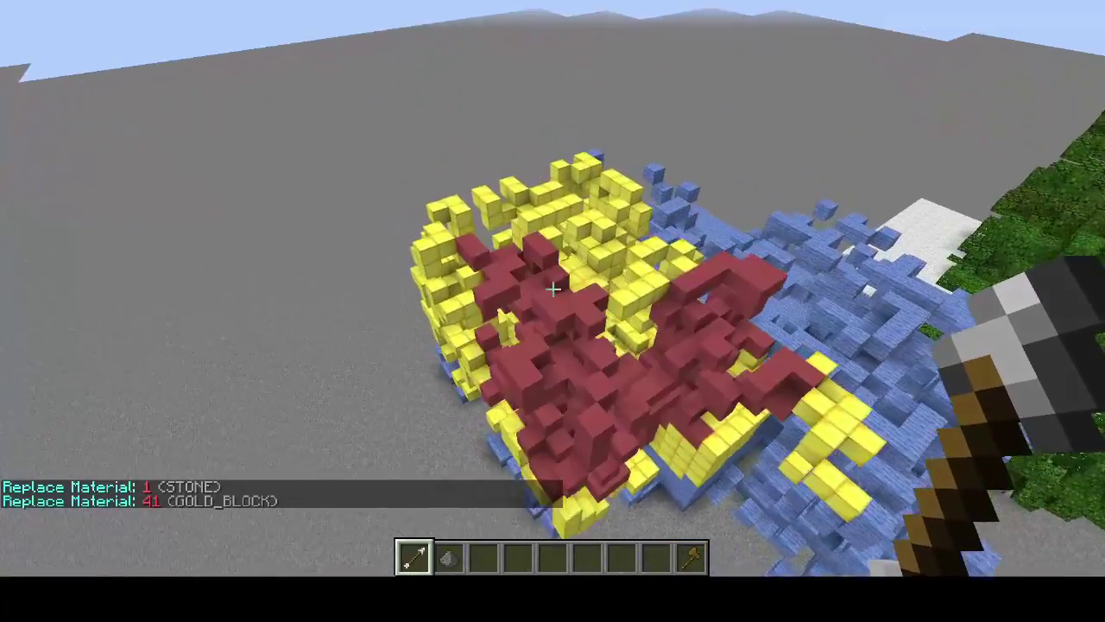
{"action": "right_click", "coordinate": [552, 289]}
{"action": "right_click", "coordinate": [552, 288]}
{"action": "right_click", "coordinate": [553, 288]}
Step: Set the replace material to wool and replace parts of the light blue wool cube with stained clay
{"action": "left_click", "coordinate": [552, 289]}
{"action": "right_click", "coordinate": [553, 289]}
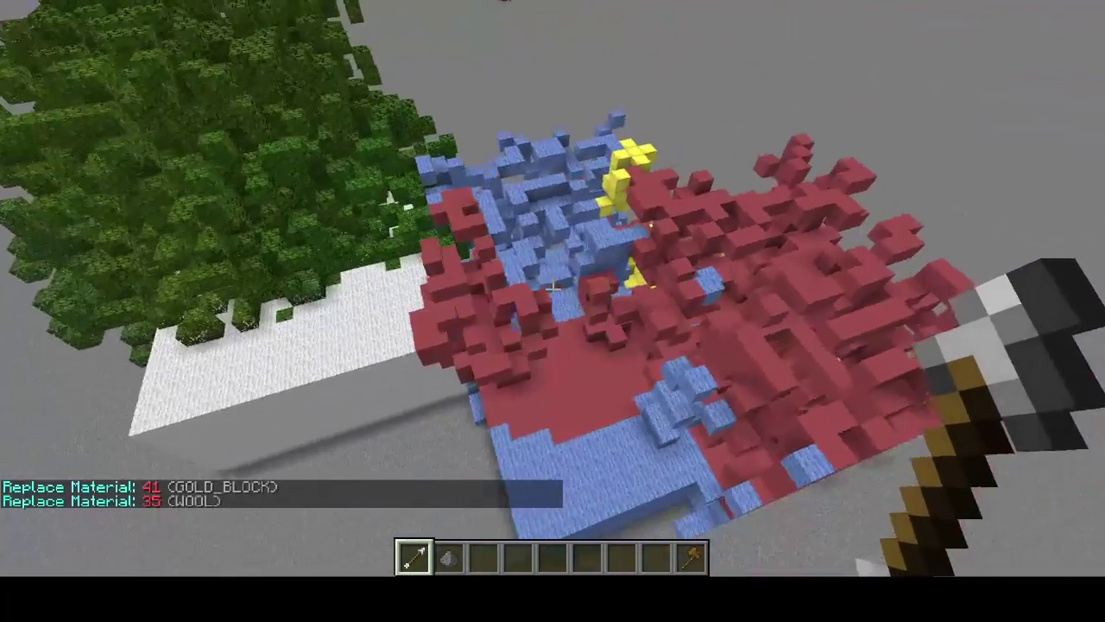
{"action": "right_click", "coordinate": [553, 289]}
{"action": "left_click", "coordinate": [553, 290]}
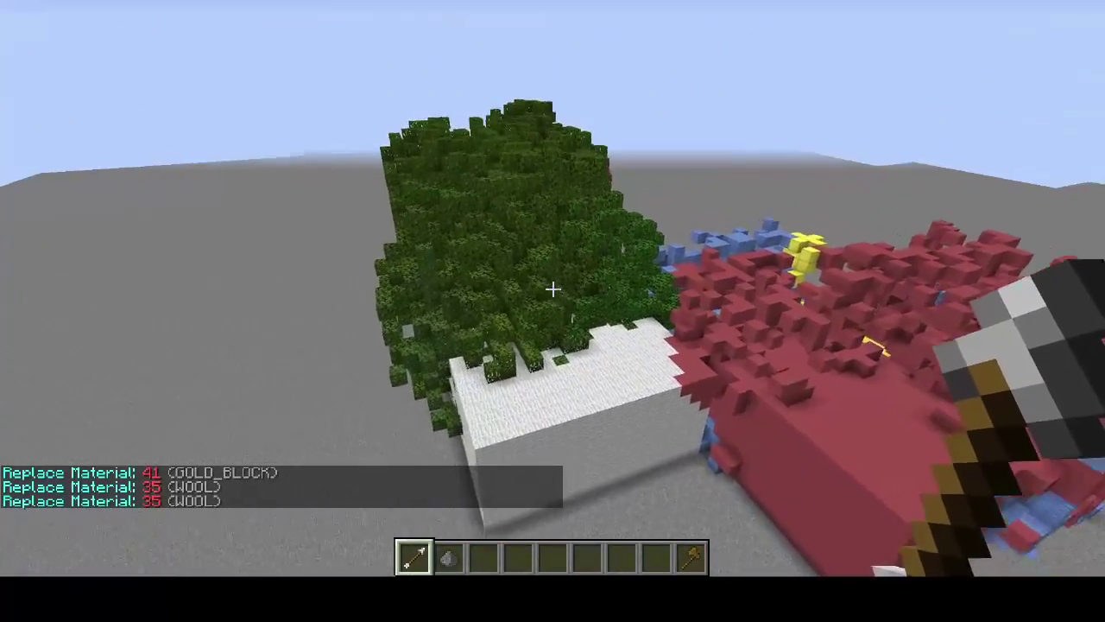